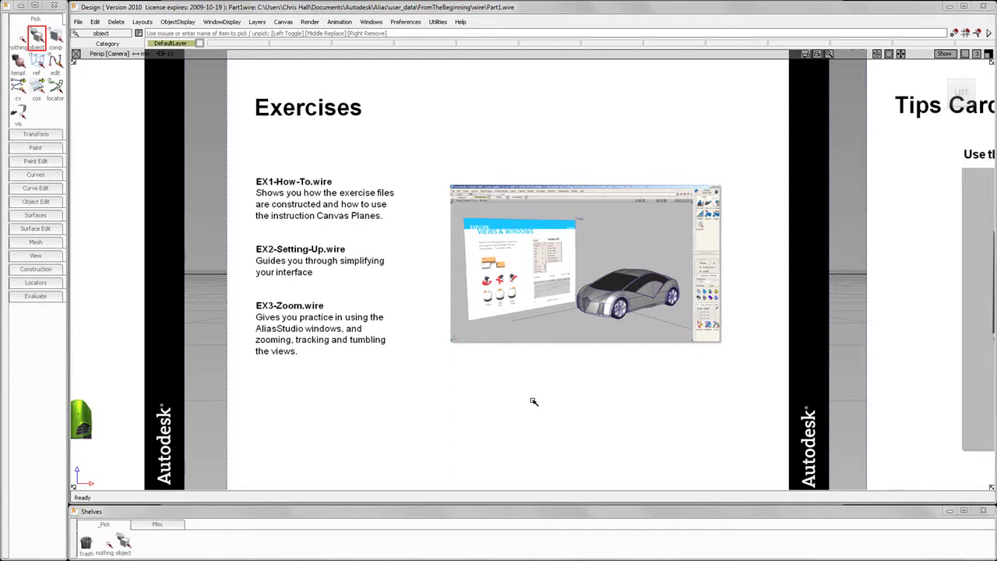
# Open EX1-how-to-use-canvas-planes.wire, confirming it should replace the current Part1 scene.
pyautogui.click(79, 21)
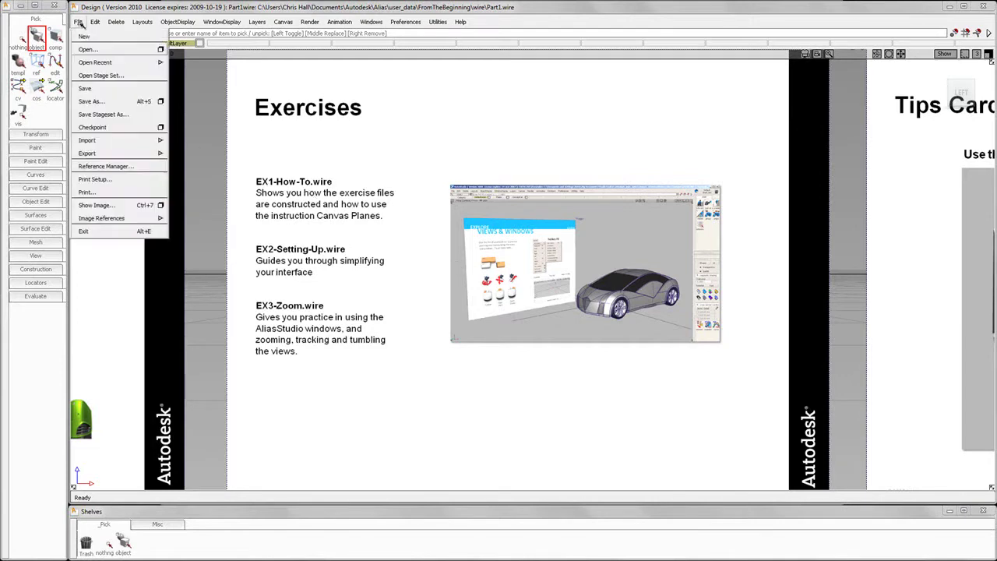
pyautogui.click(87, 49)
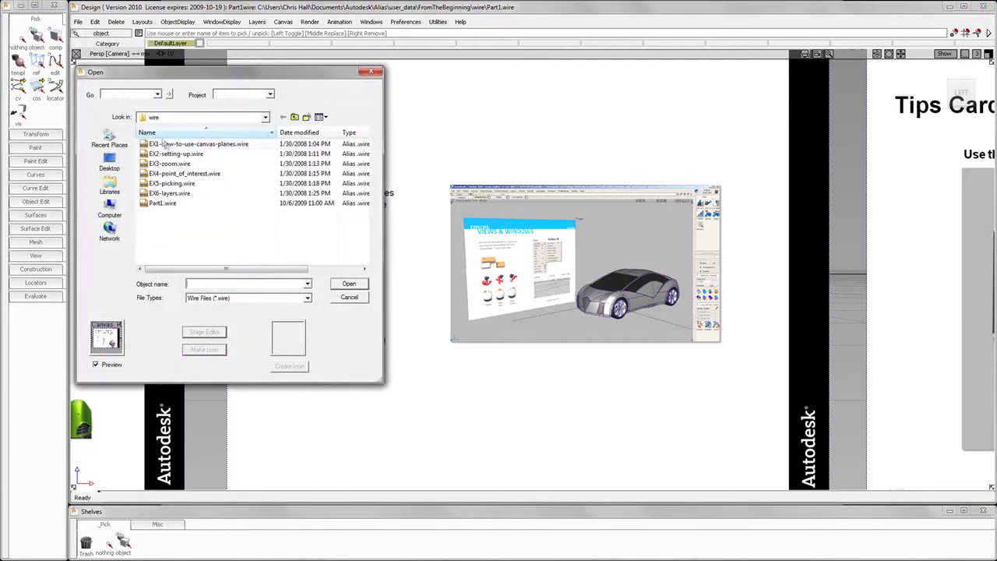
pyautogui.doubleClick(166, 145)
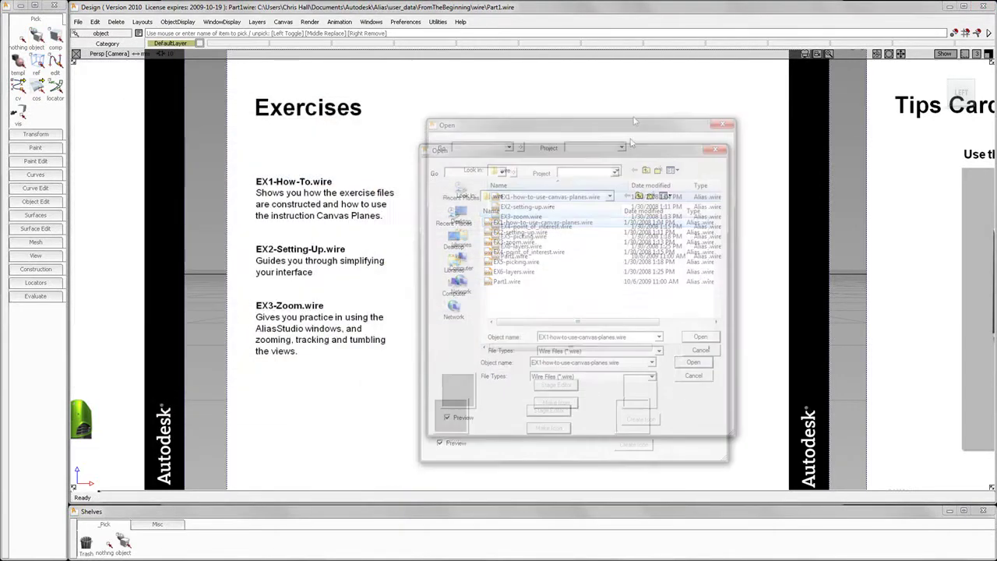
pyautogui.moveTo(634, 120); pyautogui.dragTo(634, 97)
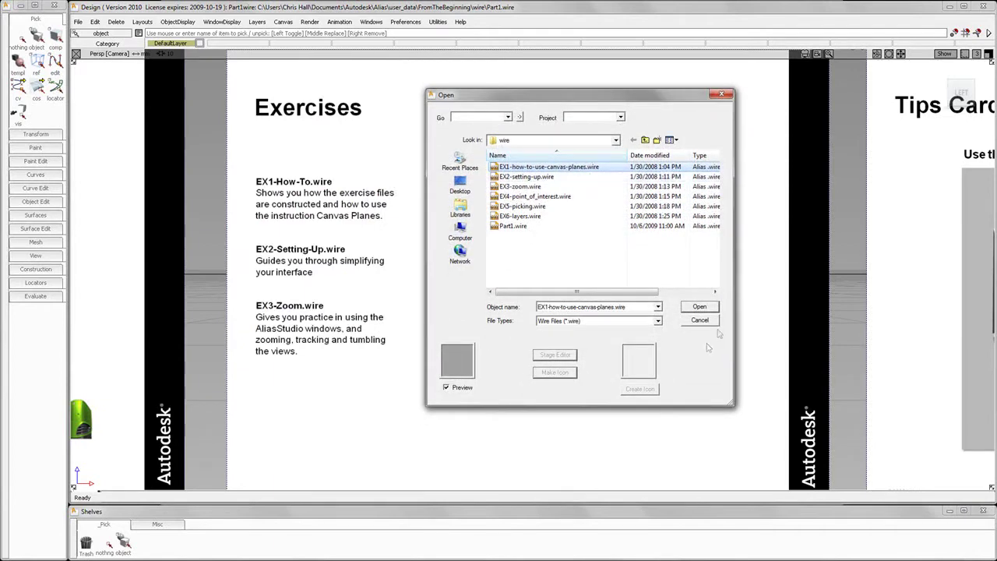
pyautogui.click(700, 306)
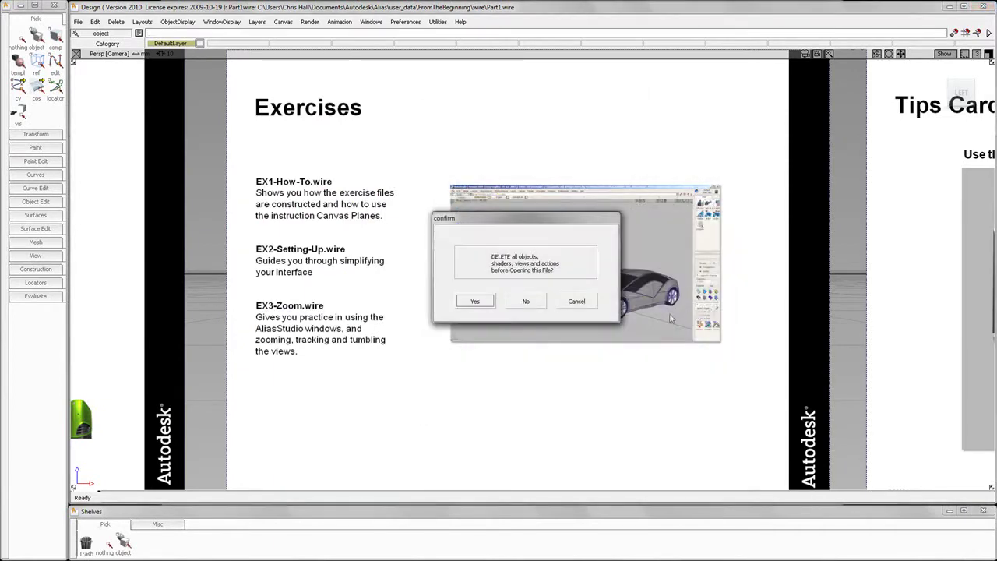
pyautogui.click(482, 302)
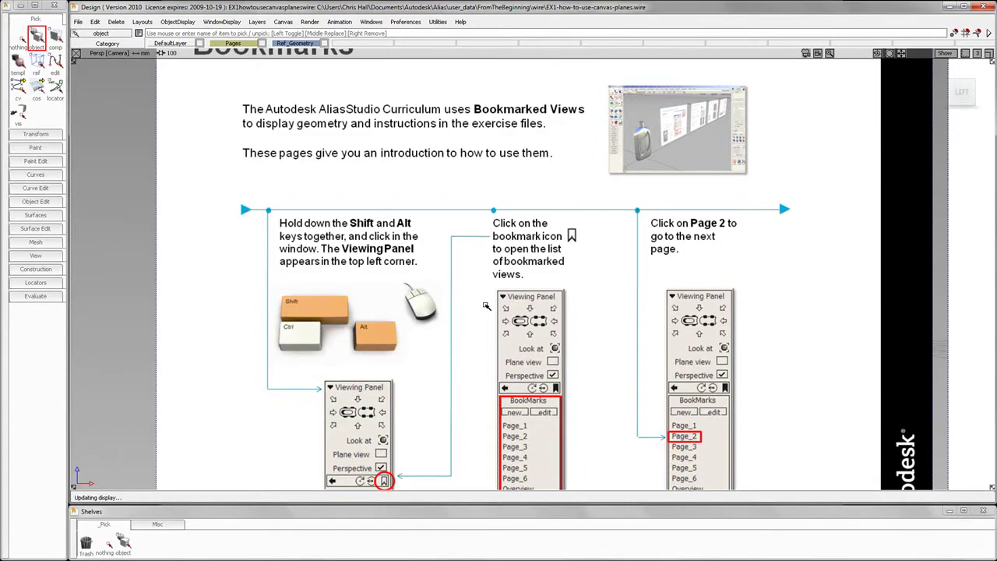
# Dolly out and track until the Bookmarks and Page Up/Page Down pages both show, then bring up the viewing toolbar.
pyautogui.keyDown('alt'); pyautogui.keyDown('shift'); pyautogui.moveTo(486, 305); pyautogui.dragTo(456, 308, button='right'); pyautogui.keyUp('shift'); pyautogui.keyUp('alt')
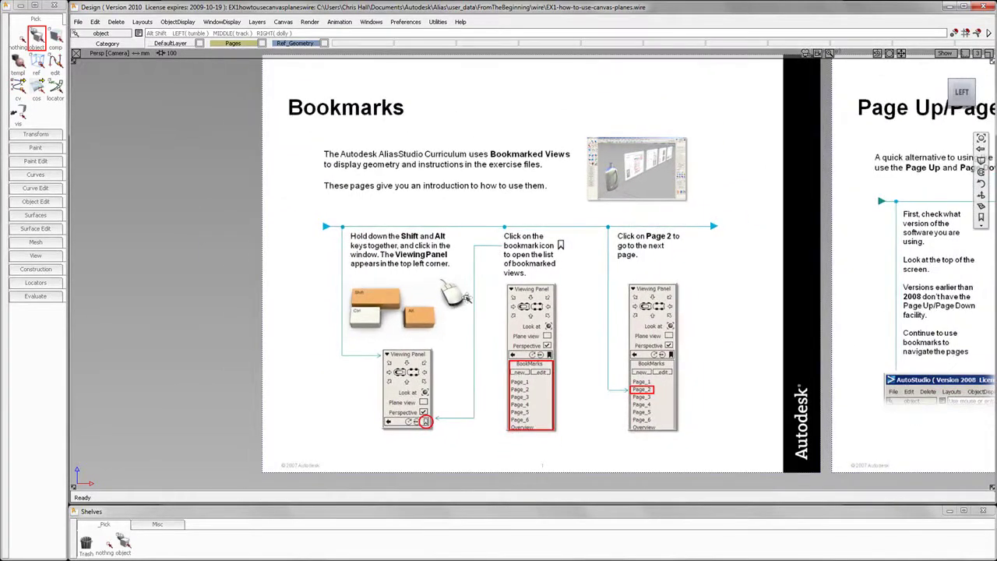
pyautogui.moveTo(467, 298)
pyautogui.keyDown('alt'); pyautogui.keyDown('shift'); pyautogui.mouseDown(button='middle')
pyautogui.moveTo(460, 304)
pyautogui.moveTo(455, 293)
pyautogui.mouseUp(button='middle'); pyautogui.keyUp('shift'); pyautogui.keyUp('alt')
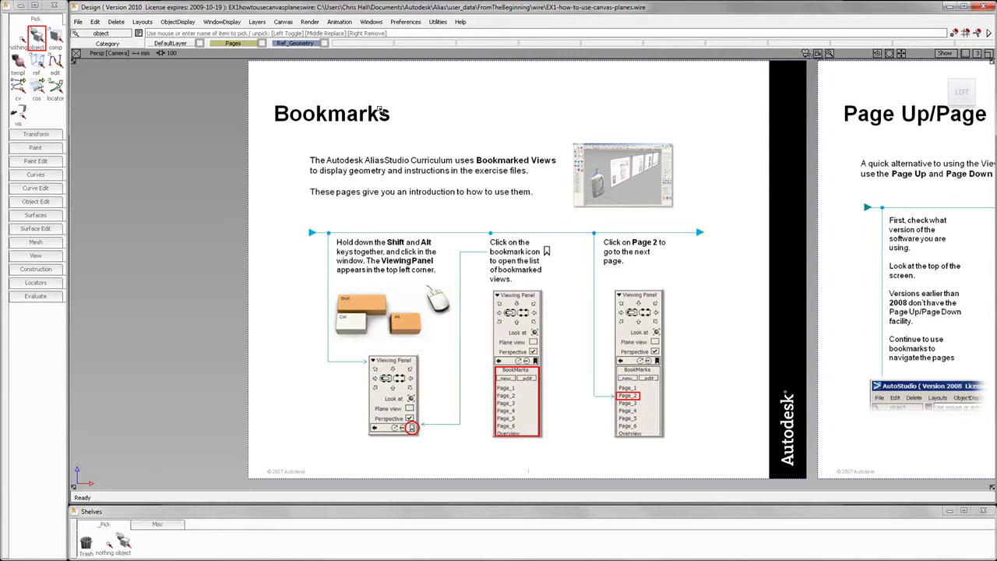
pyautogui.hotkey('shift', 'alt')
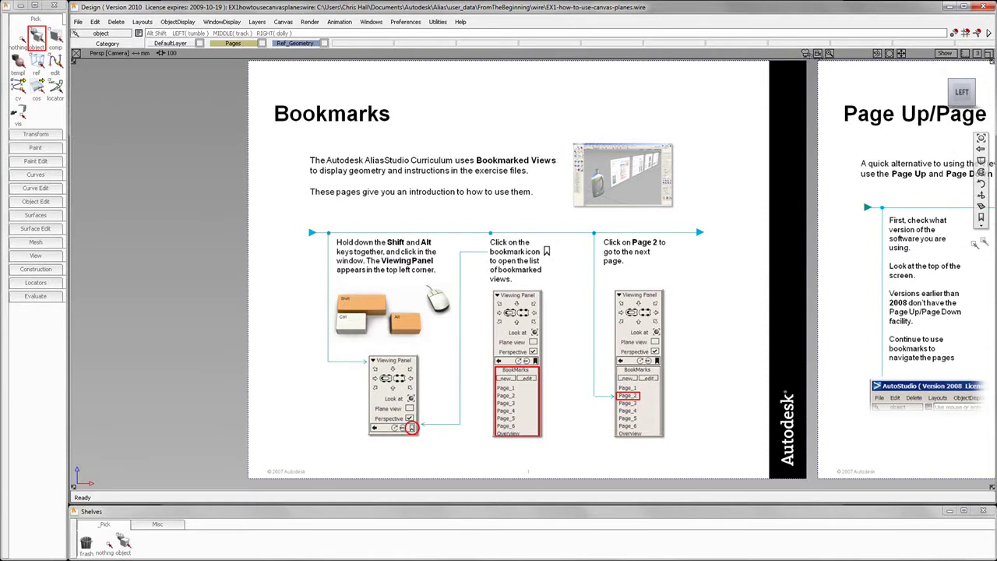
# Jump to bookmarks page_1 and page_2, then Page Down to the Page Up/Page Down for Bookmarks page.
pyautogui.click(982, 224)
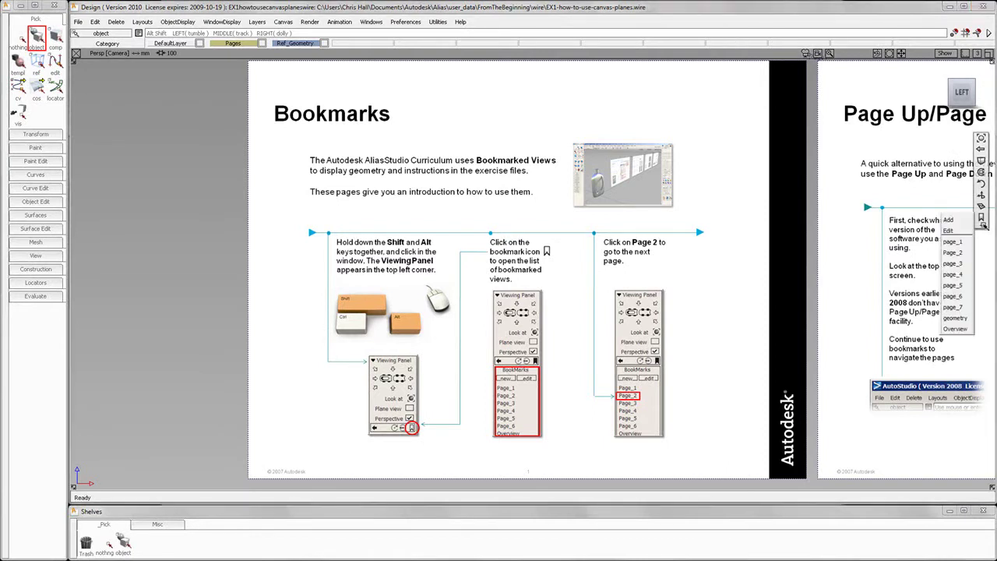
pyautogui.click(953, 241)
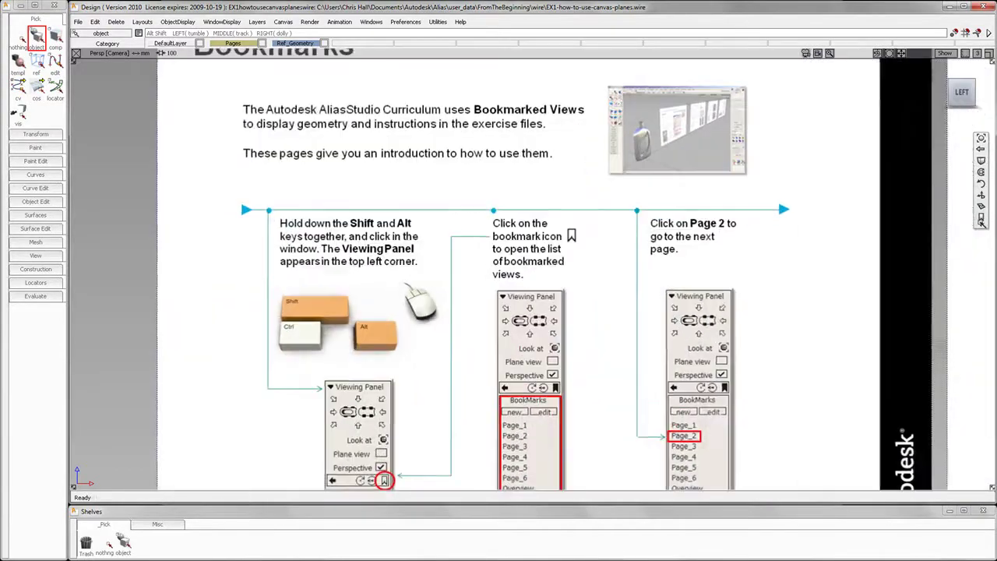
pyautogui.click(981, 223)
pyautogui.click(955, 249)
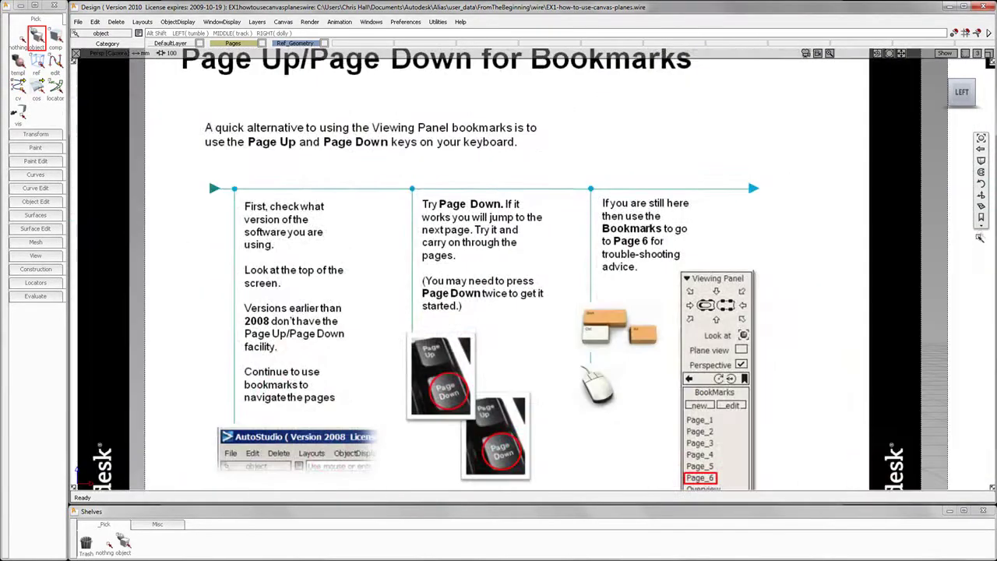
pyautogui.press('pagedown')
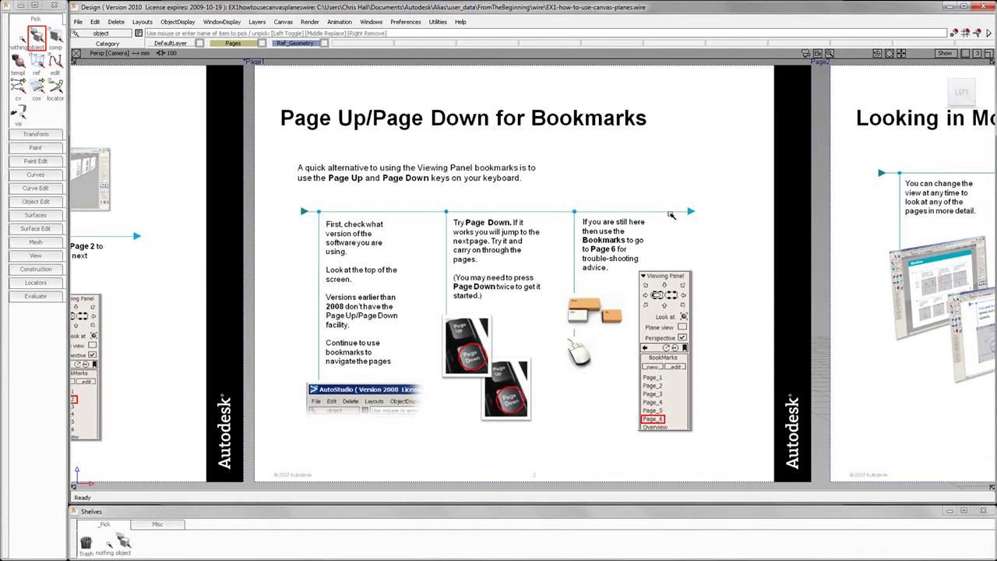
pyautogui.hotkey('shift', 'alt')
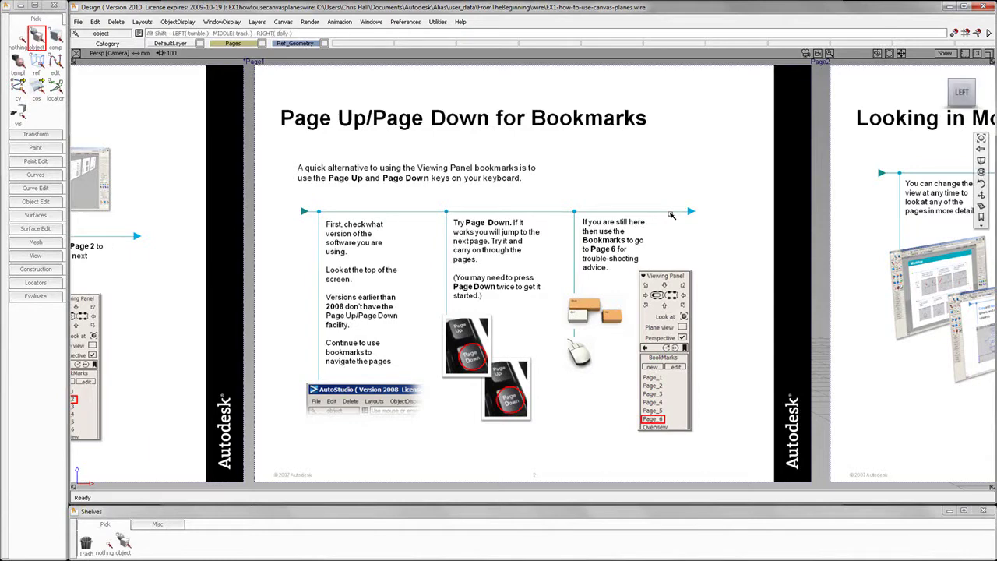
pyautogui.click(983, 226)
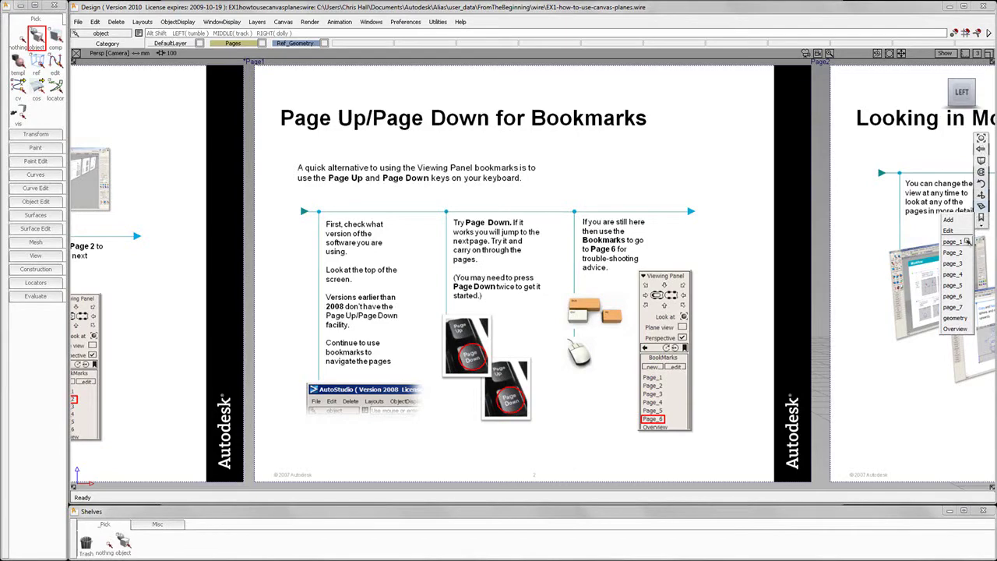
# Revisit bookmarks page_1 and page_2, then step Page Up, Page Down, Page Up between pages.
pyautogui.click(964, 242)
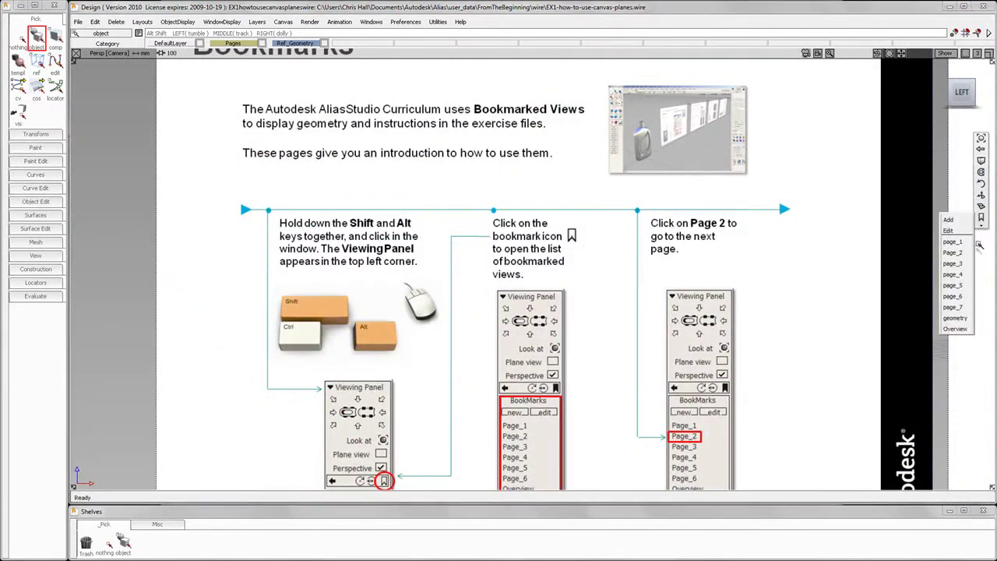
pyautogui.click(961, 253)
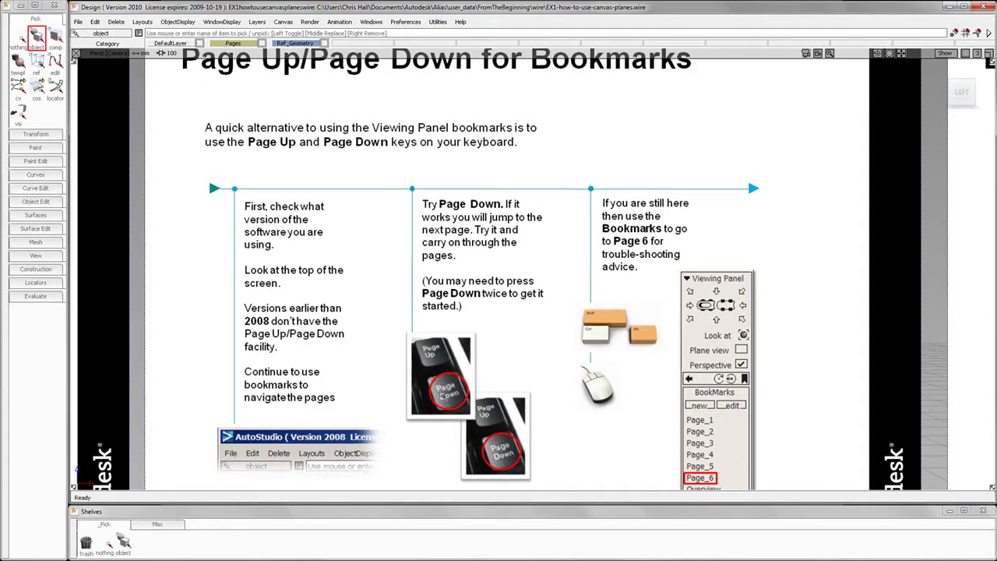
pyautogui.press('pageup')
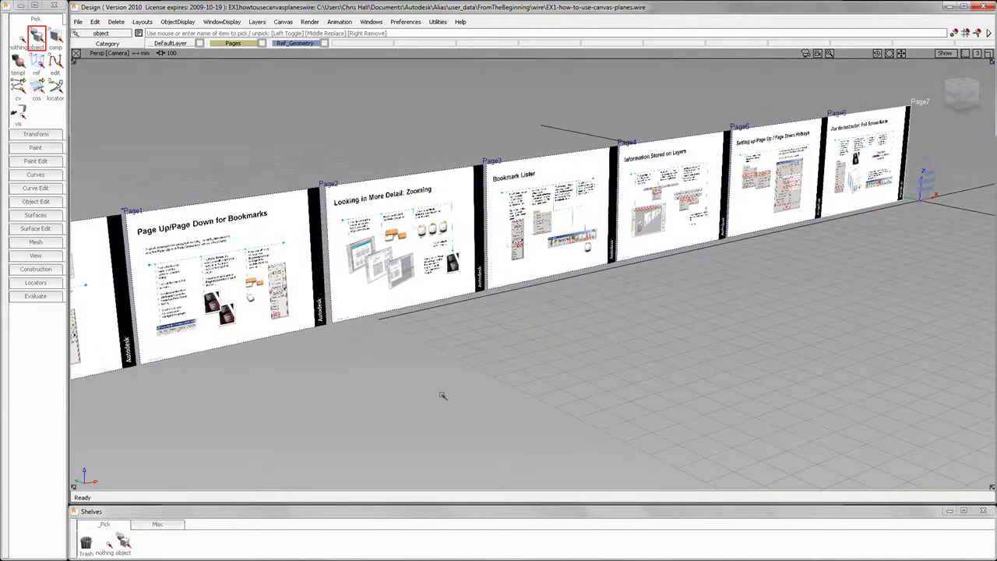
pyautogui.press('pagedown')
pyautogui.press('pagedown')
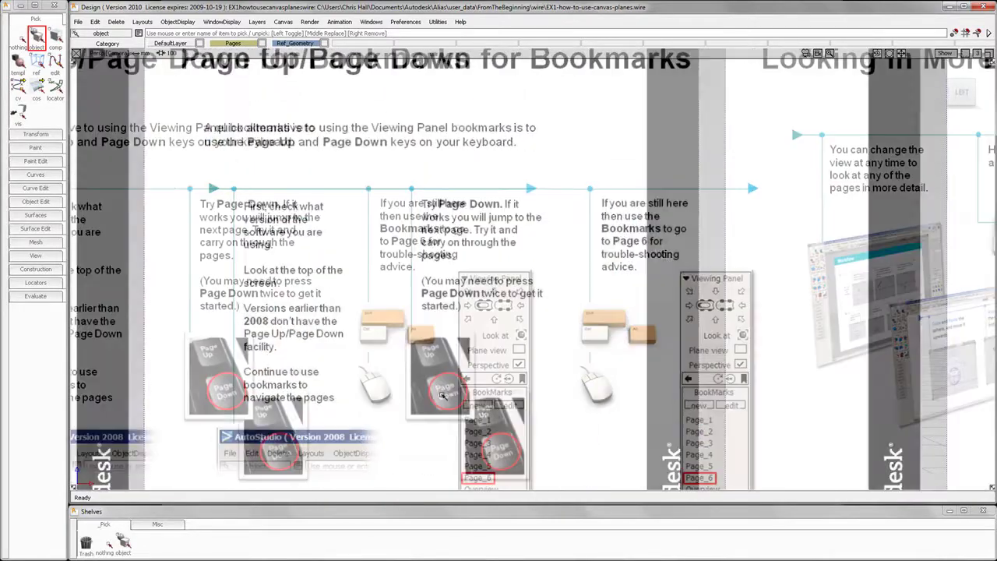
pyautogui.press('pageup')
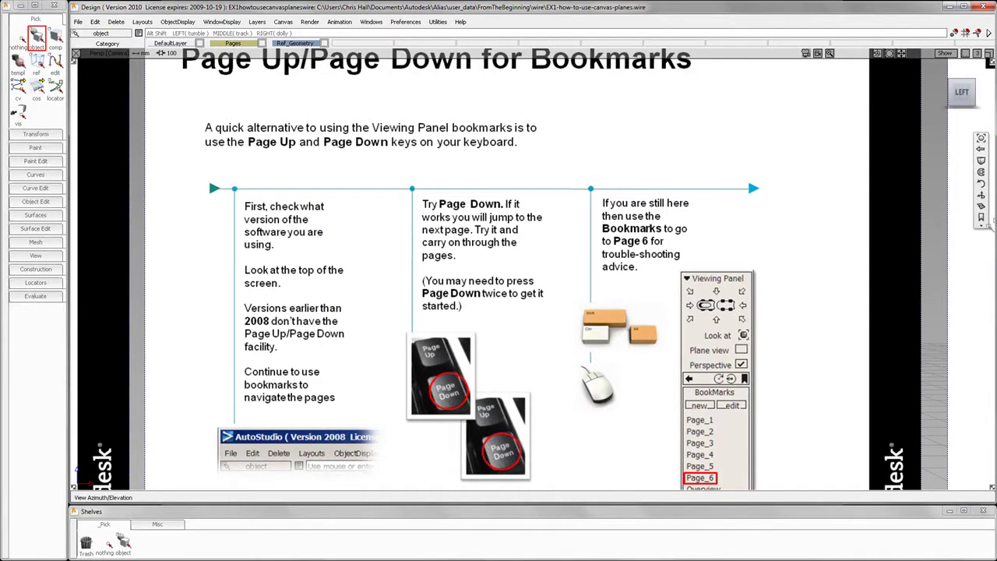
# Jump to the page_6 bookmark and open Preferences > Interface > Hotkey/Menu Editor.
pyautogui.click(981, 218)
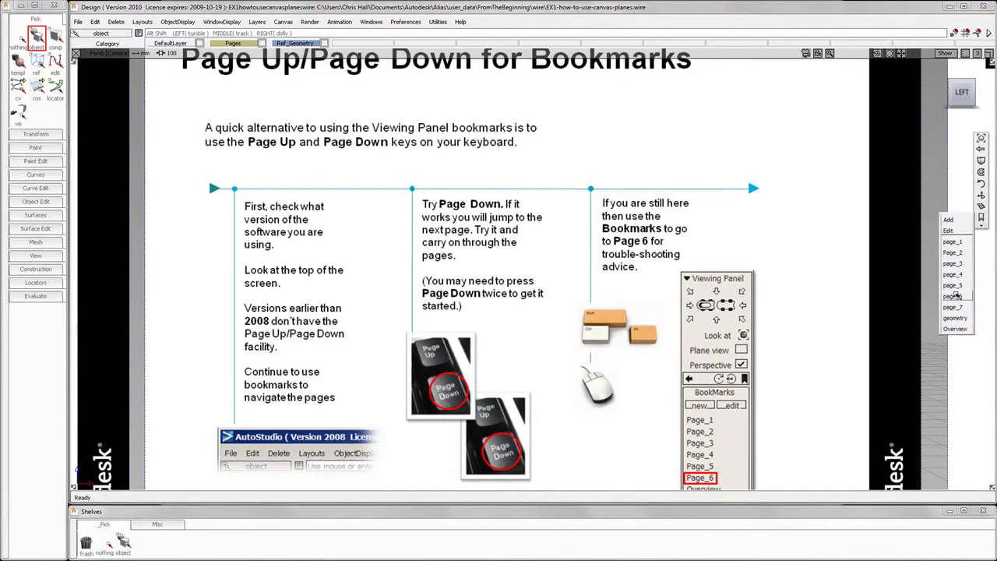
pyautogui.click(953, 296)
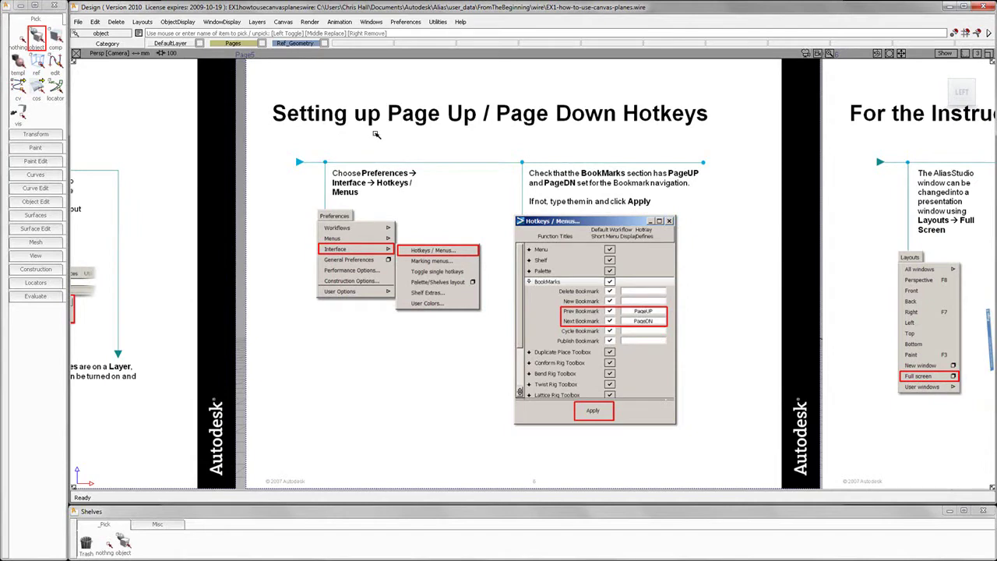
pyautogui.click(404, 21)
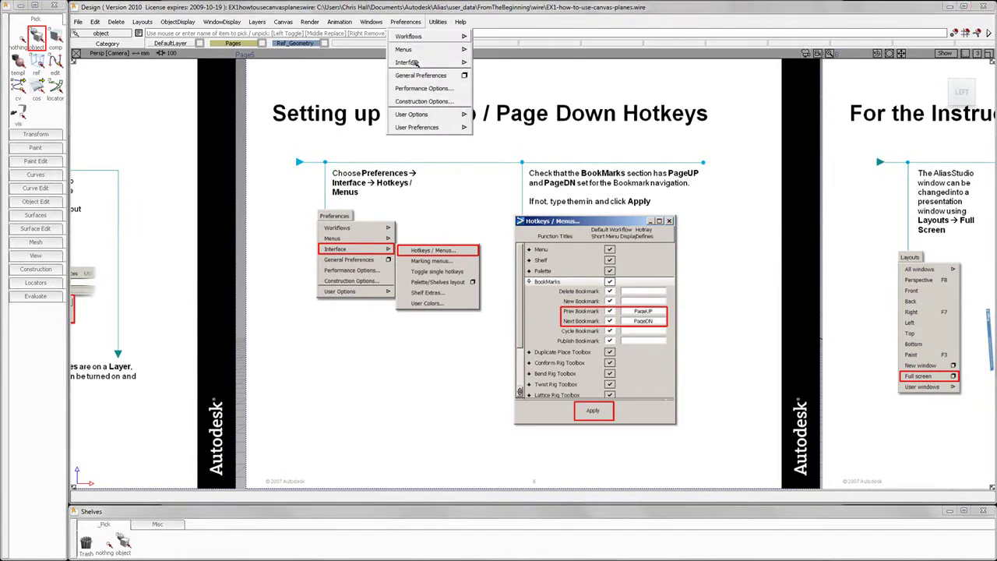
pyautogui.moveTo(416, 64)
pyautogui.click(510, 64)
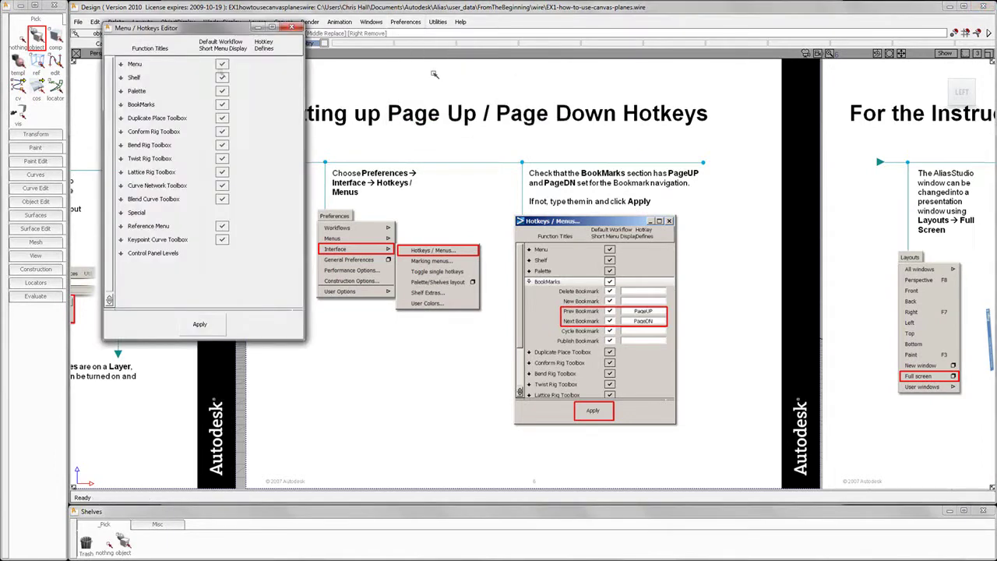
pyautogui.moveTo(211, 33); pyautogui.dragTo(299, 70)
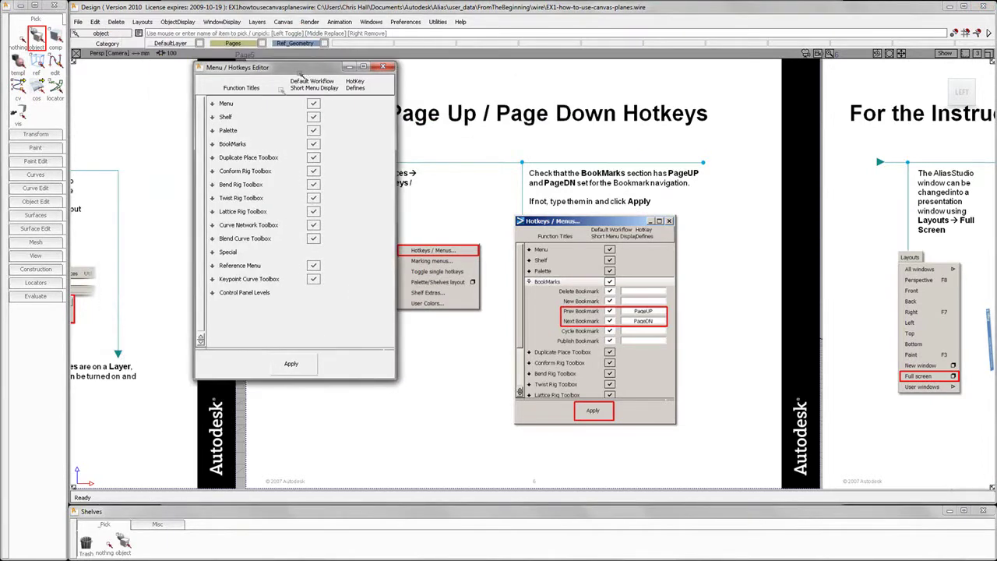
pyautogui.click(213, 145)
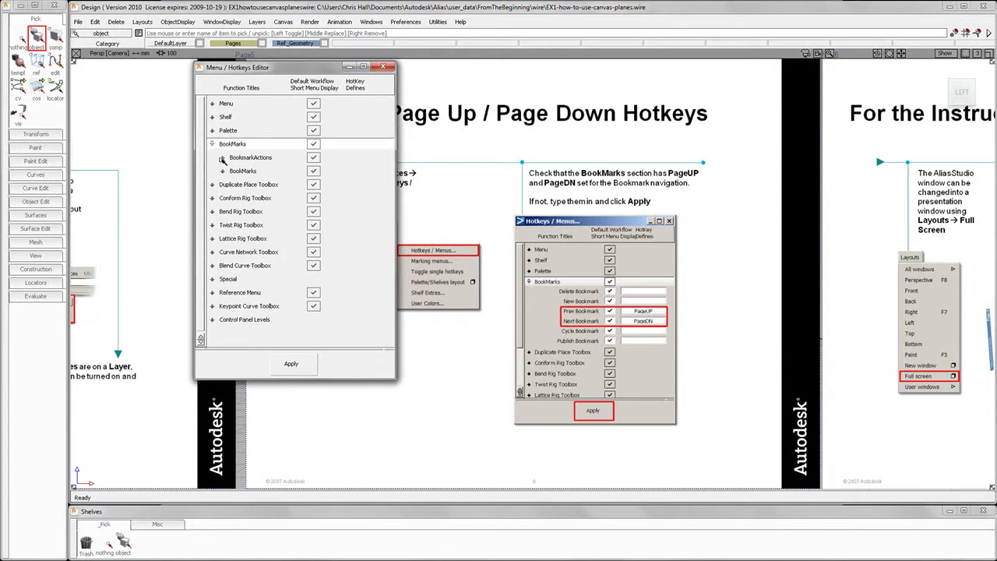
pyautogui.click(223, 170)
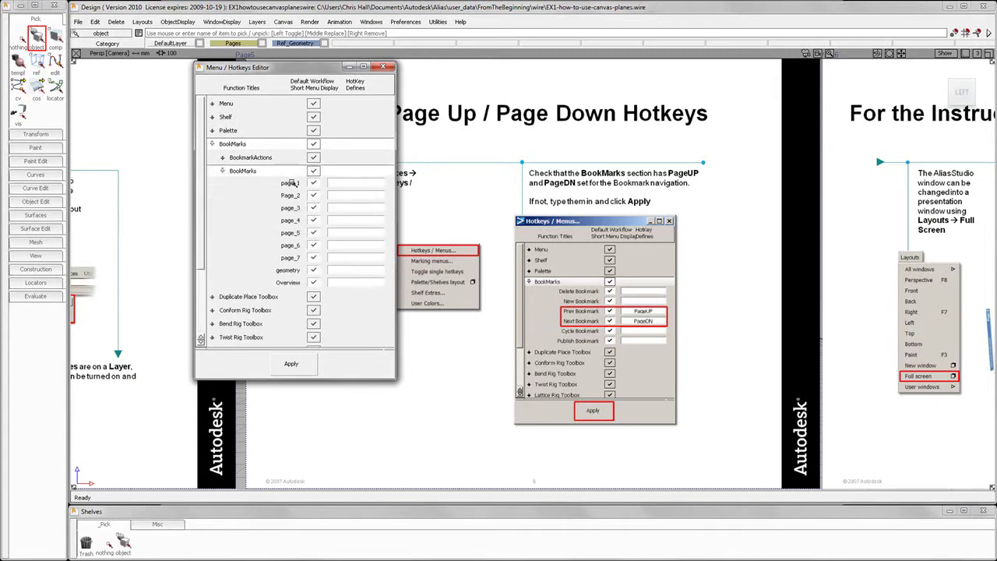
pyautogui.click(223, 158)
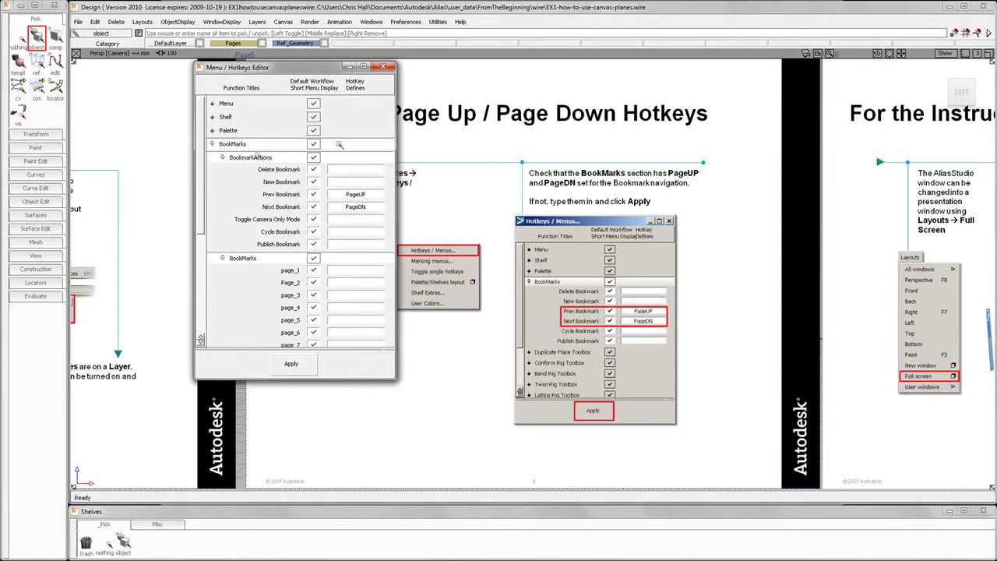
pyautogui.click(212, 144)
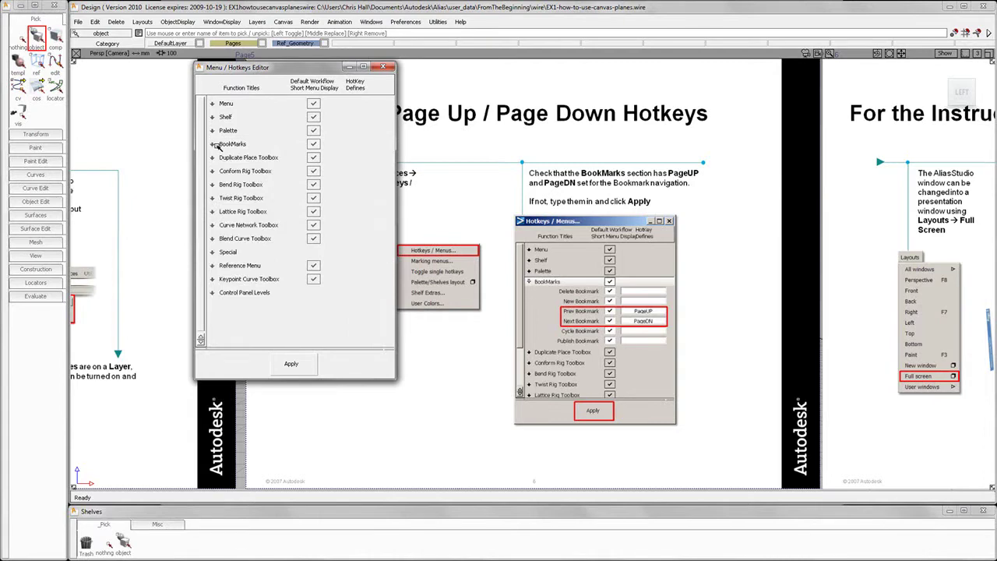
# Expand Menu > Layouts in the hotkey editor to review the layout hotkeys.
pyautogui.click(213, 102)
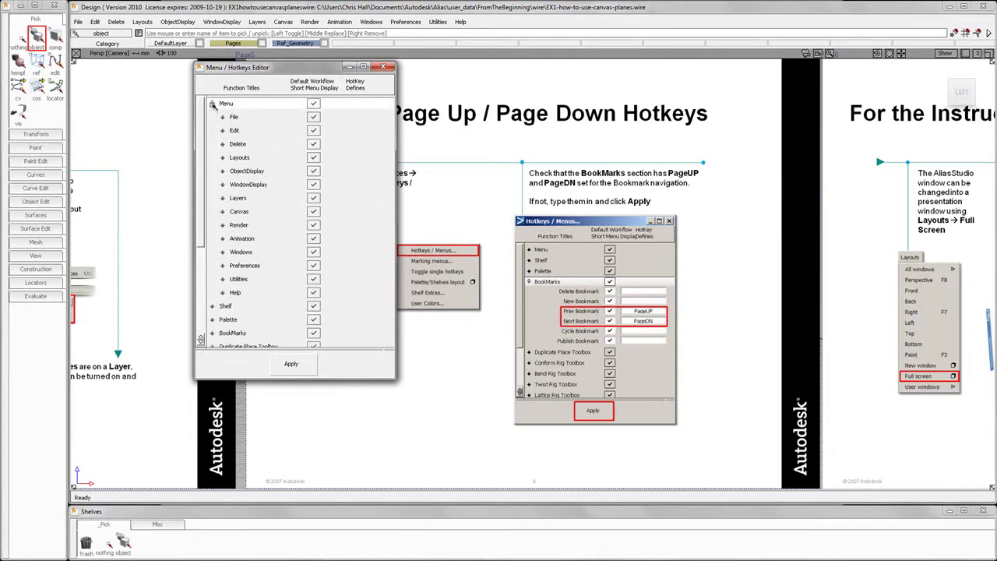
pyautogui.click(224, 157)
pyautogui.scroll(-2, 228, 163)
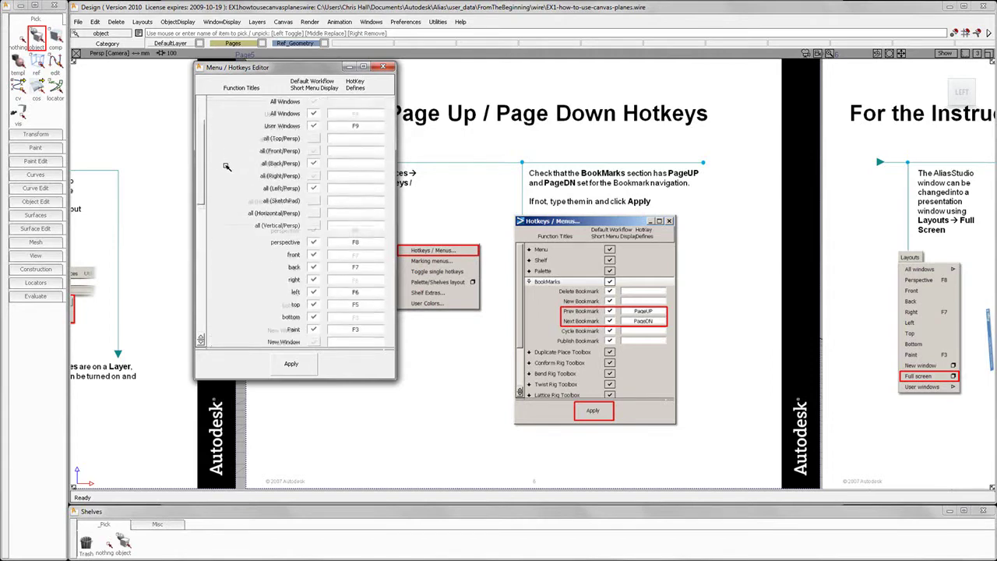
pyautogui.scroll(-1, 226, 168)
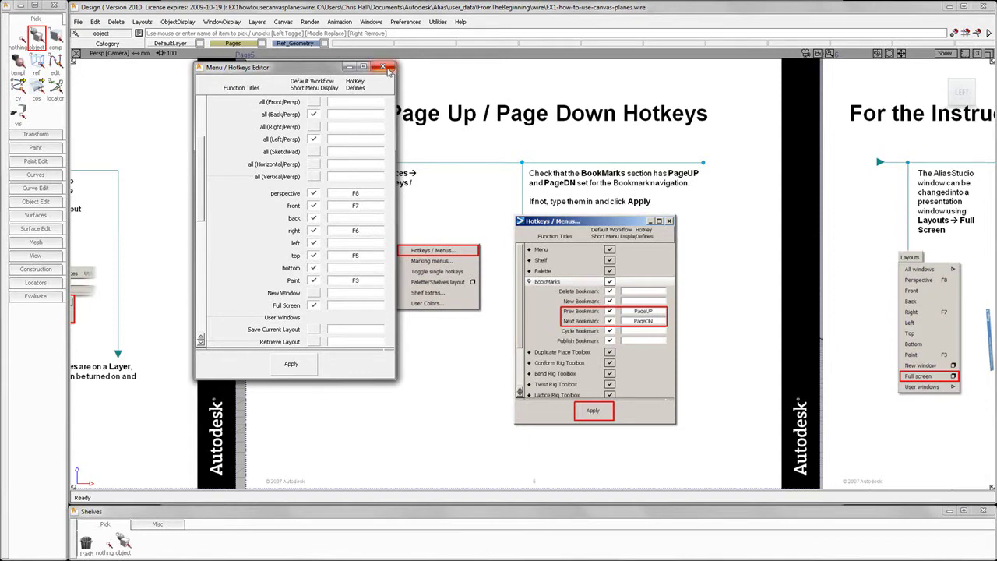
# Close the editor, cycle through Top, Right and Front views, then return to the Perspective layout.
pyautogui.click(384, 67)
pyautogui.press('pageup')
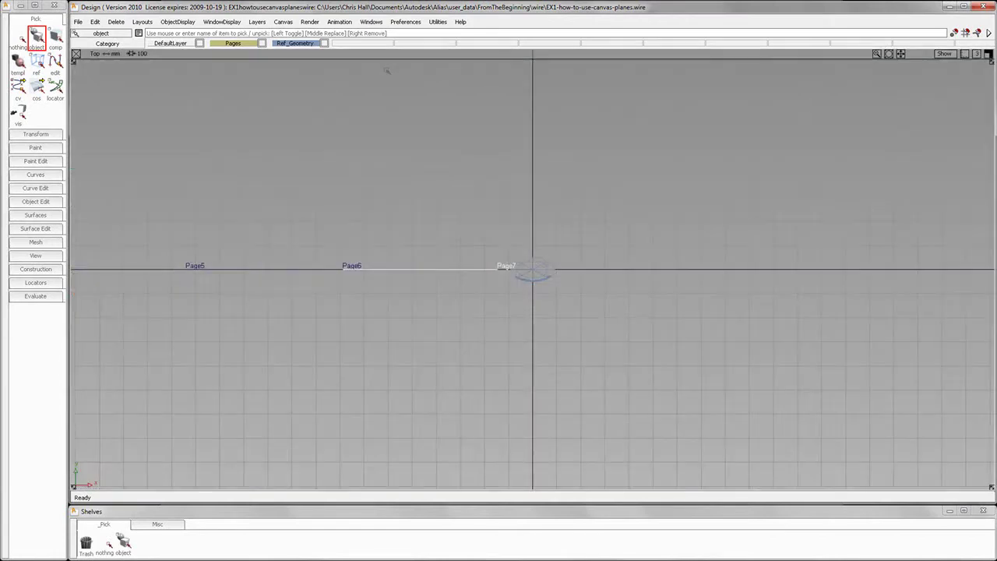
pyautogui.press('pageup')
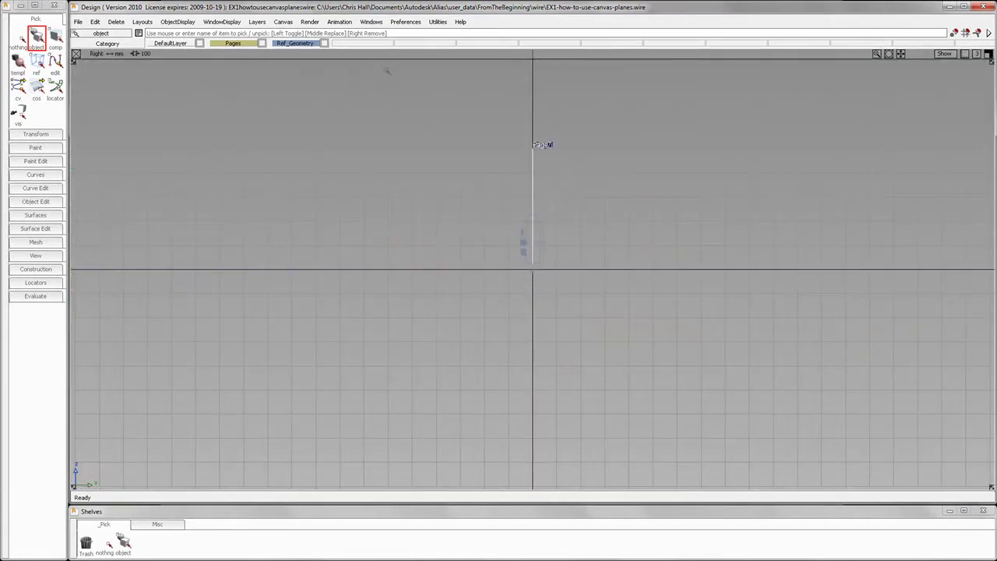
pyautogui.press('pageup')
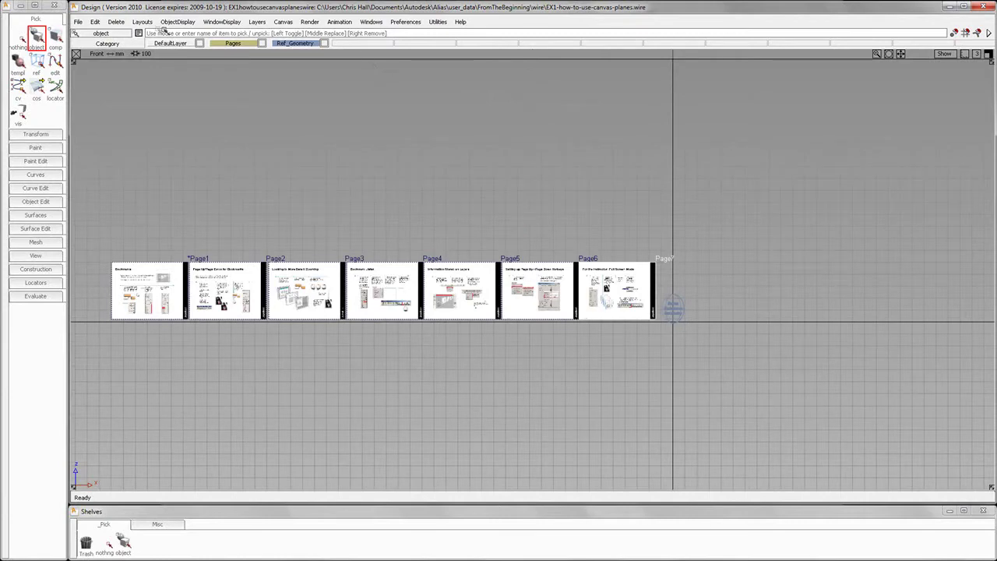
pyautogui.click(142, 22)
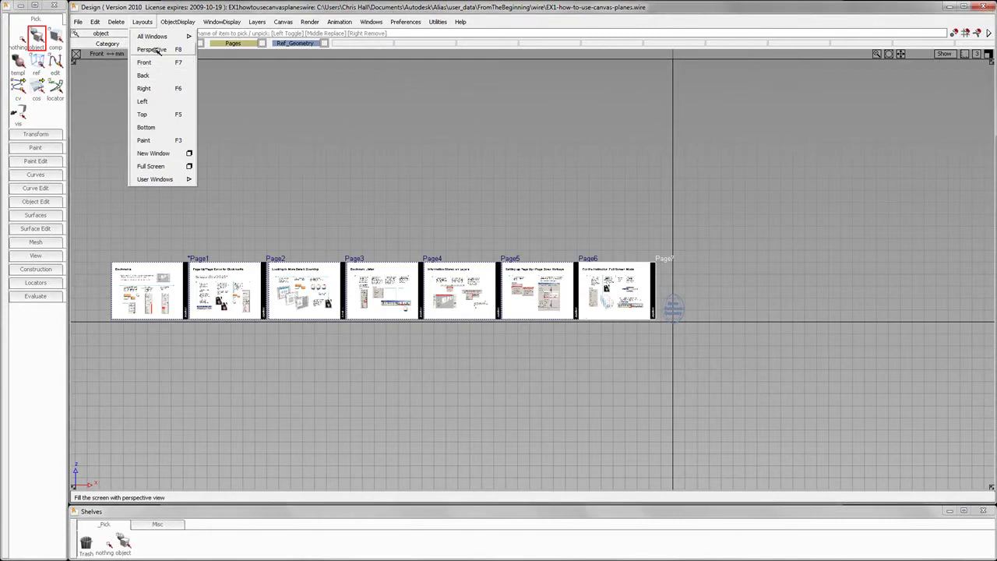
pyautogui.click(153, 49)
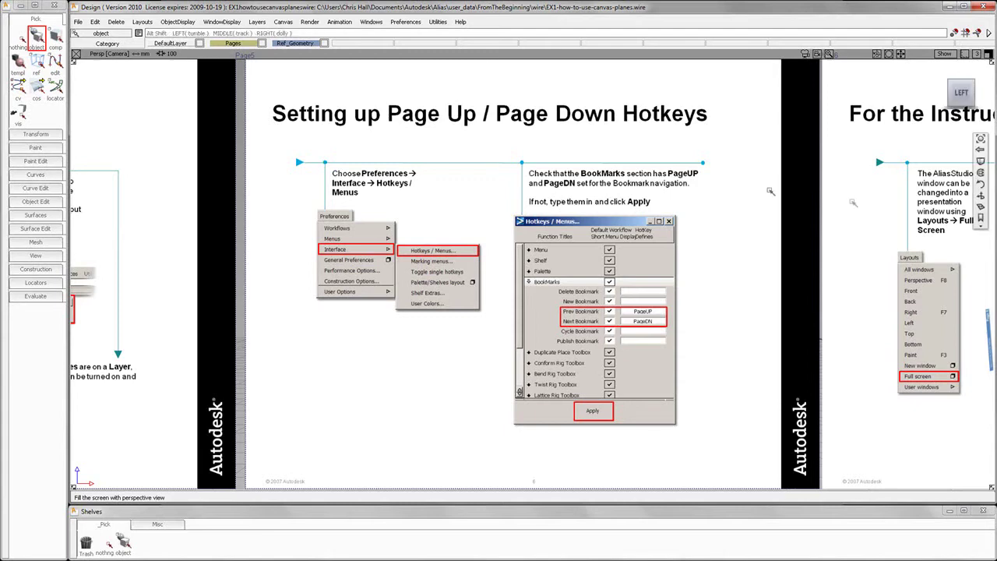
# Jump to the Zooming page bookmark, zoom in on its Page Down text, then page down to Bookmark Lister.
pyautogui.click(981, 225)
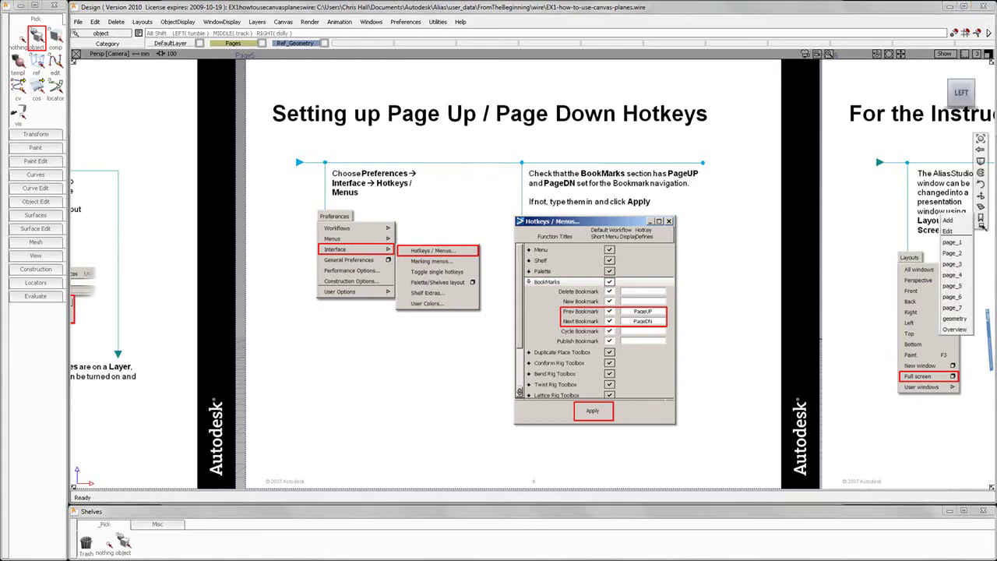
pyautogui.click(952, 264)
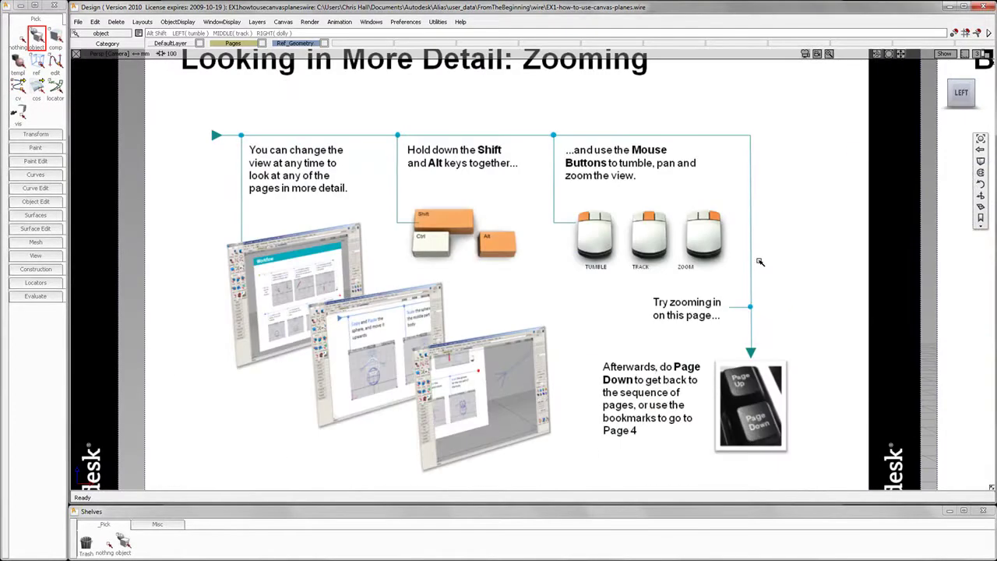
pyautogui.keyDown('alt'); pyautogui.keyDown('shift'); pyautogui.moveTo(760, 258); pyautogui.dragTo(713, 258, button='right'); pyautogui.keyUp('shift'); pyautogui.keyUp('alt')
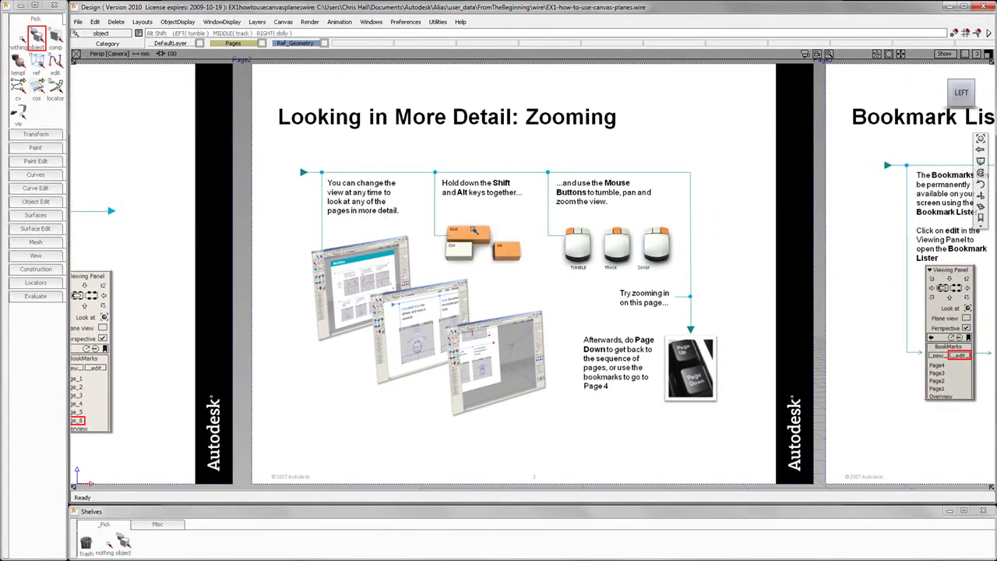
pyautogui.keyDown('alt'); pyautogui.keyDown('shift'); pyautogui.moveTo(473, 229); pyautogui.dragTo(539, 226, button='right'); pyautogui.keyUp('shift'); pyautogui.keyUp('alt')
pyautogui.keyDown('alt'); pyautogui.keyDown('shift'); pyautogui.moveTo(639, 238); pyautogui.dragTo(496, 210, button='middle'); pyautogui.keyUp('shift'); pyautogui.keyUp('alt')
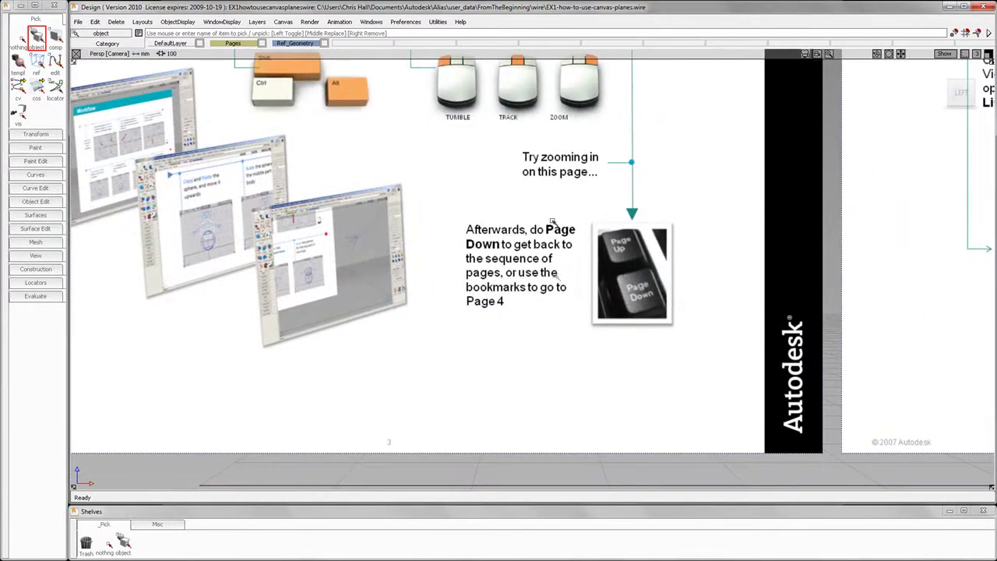
pyautogui.keyDown('alt'); pyautogui.keyDown('shift'); pyautogui.moveTo(495, 210); pyautogui.dragTo(611, 272, button='right'); pyautogui.keyUp('shift'); pyautogui.keyUp('alt')
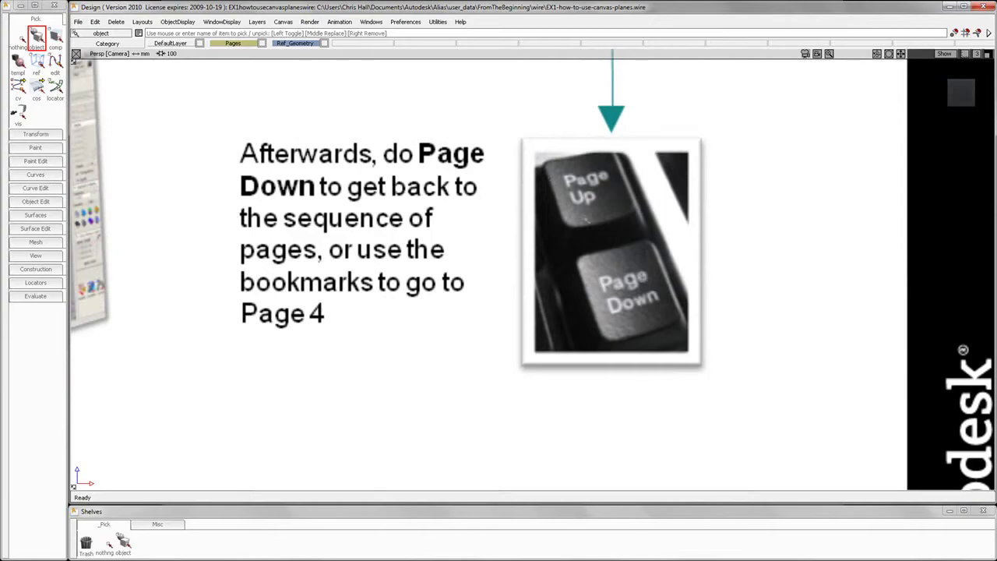
pyautogui.press('pagedown')
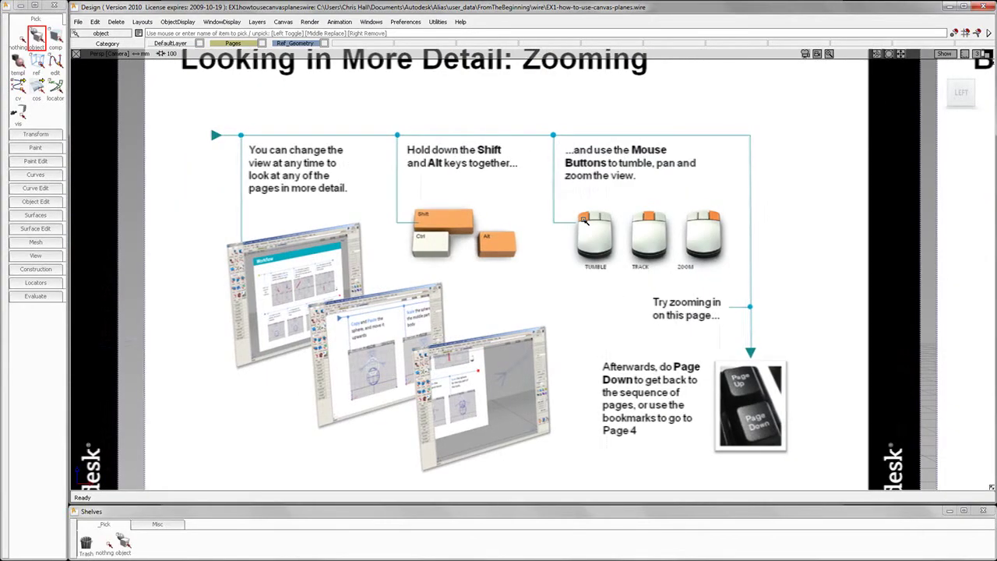
pyautogui.press('pagedown')
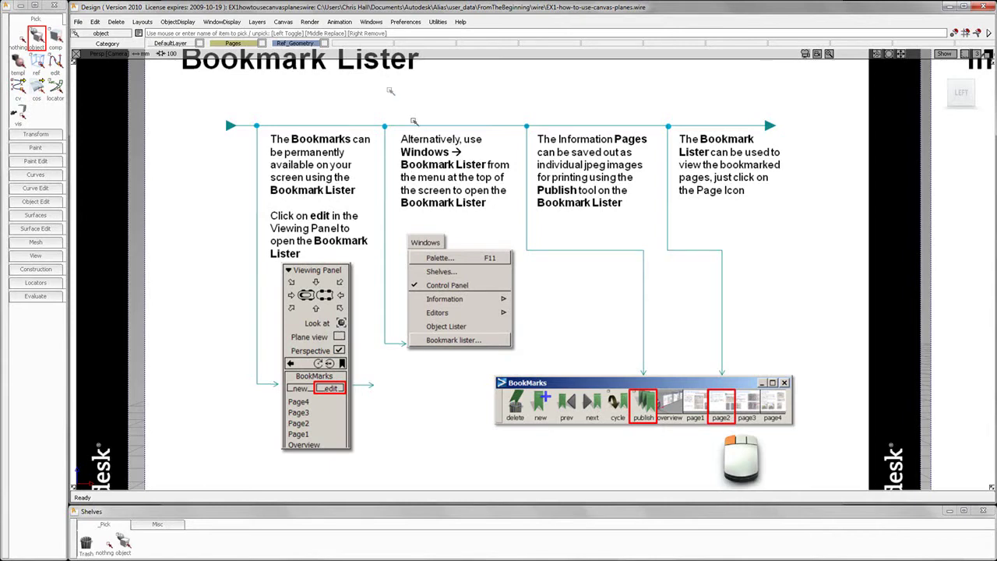
# Open the Bookmark Lister from the Windows menu and move it toward the centre.
pyautogui.click(373, 22)
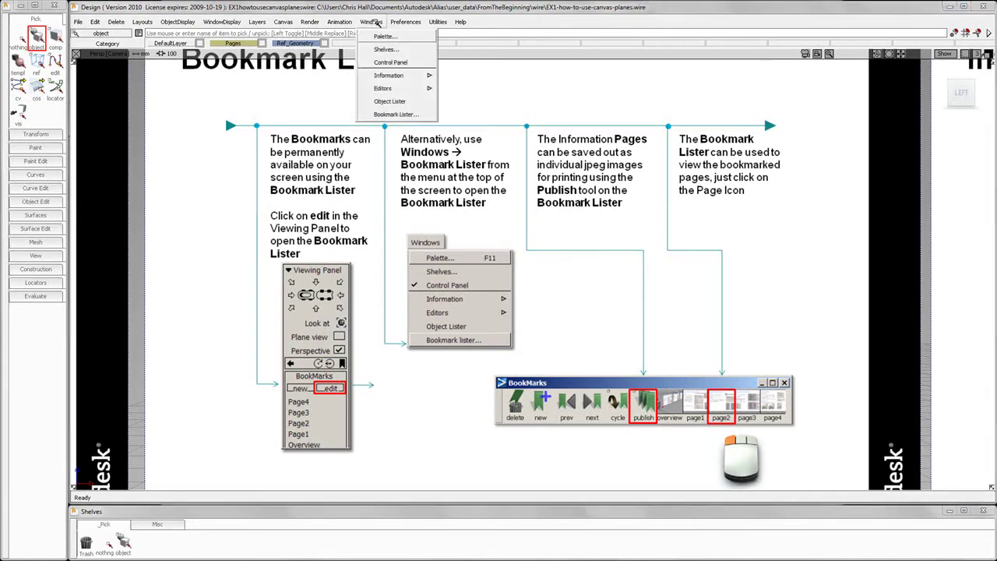
pyautogui.click(394, 115)
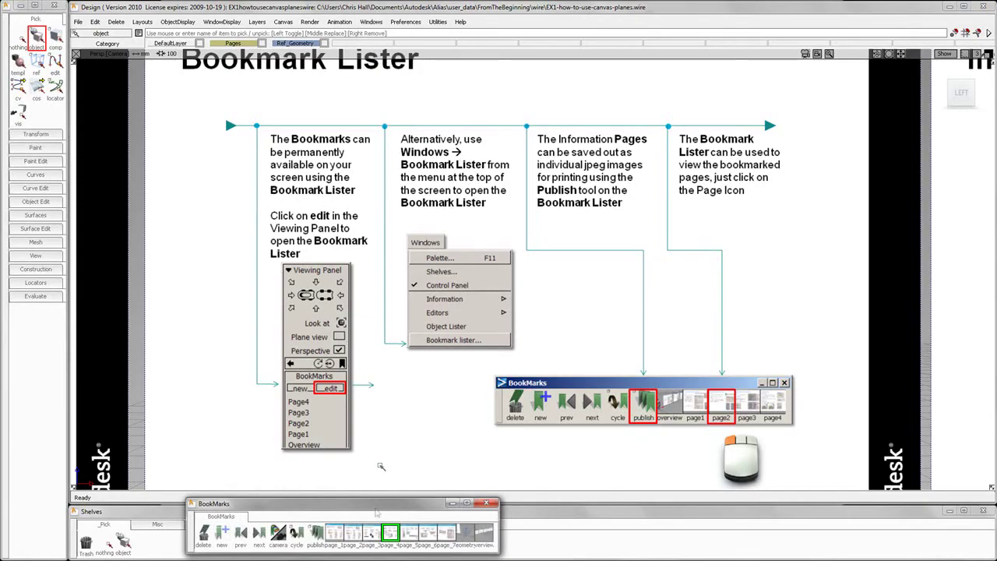
pyautogui.moveTo(378, 509); pyautogui.dragTo(481, 492)
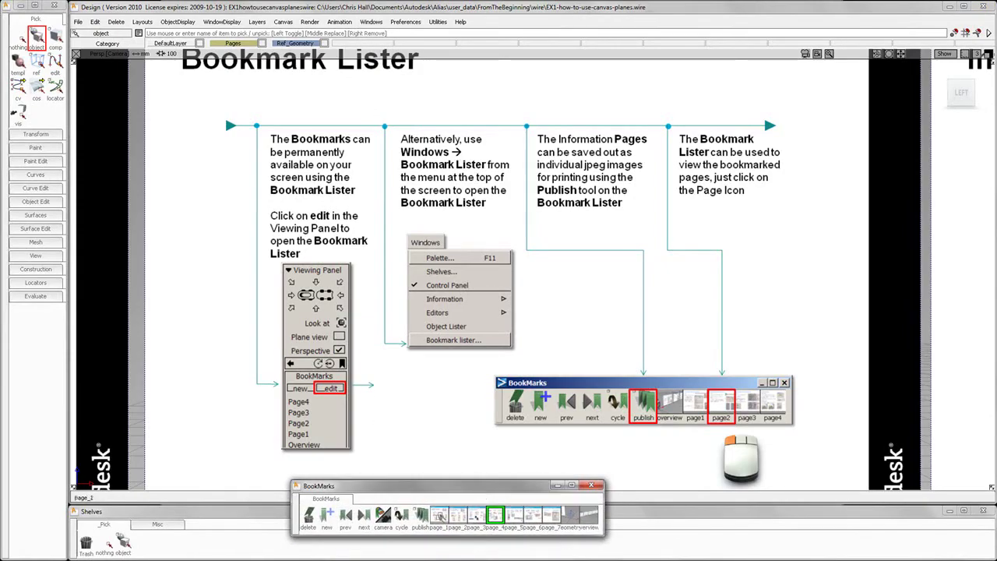
# Use the lister thumbnails to step through pages to Information Stored on Layers.
pyautogui.click(475, 517)
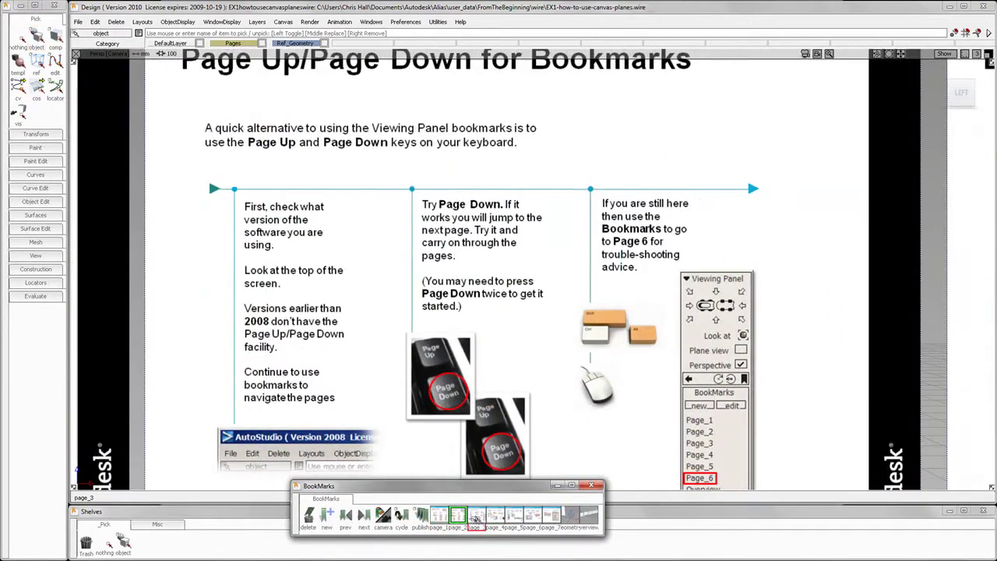
pyautogui.click(493, 517)
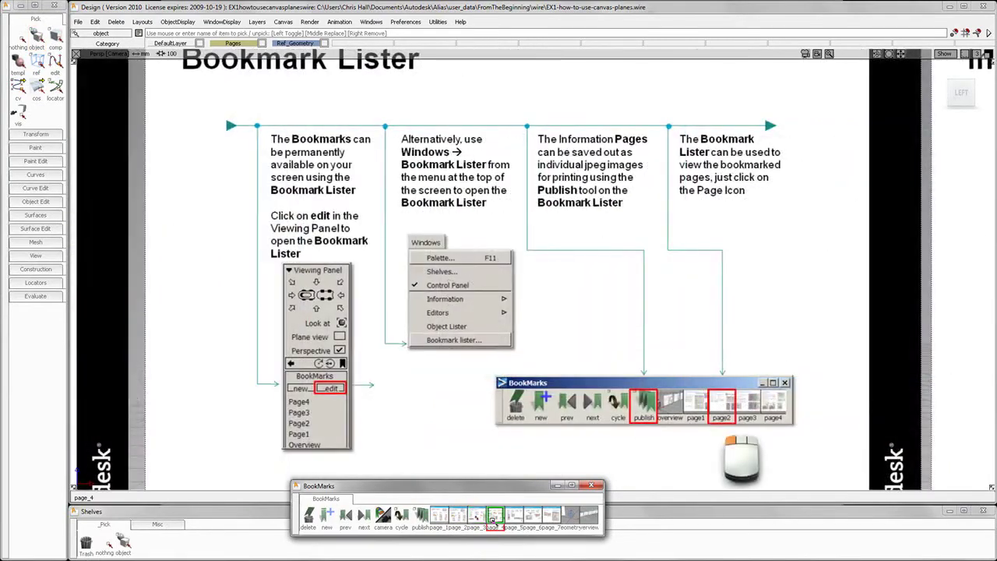
pyautogui.click(511, 518)
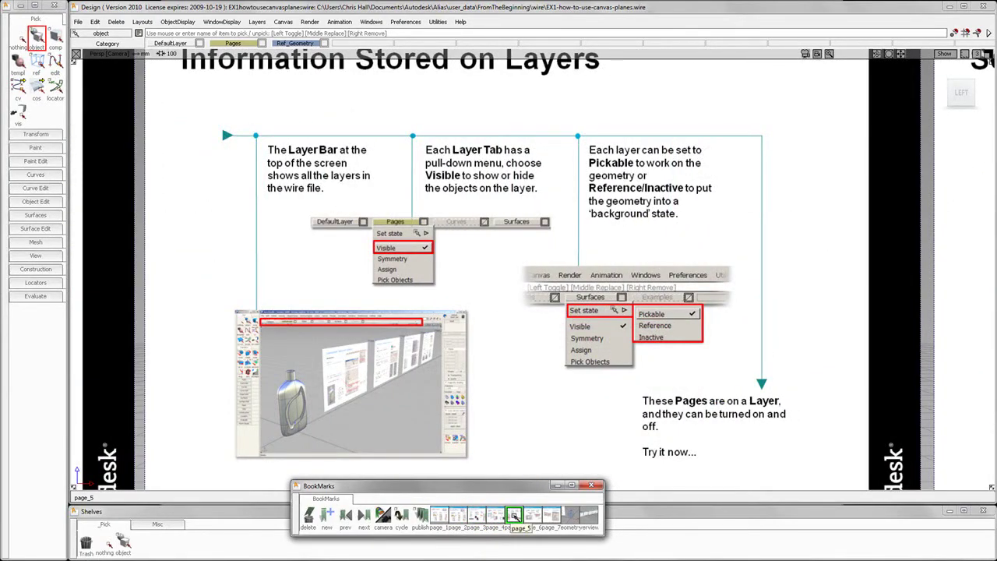
# Close the BookMarks lister and toggle the Pages layer's visibility off and back on.
pyautogui.click(591, 485)
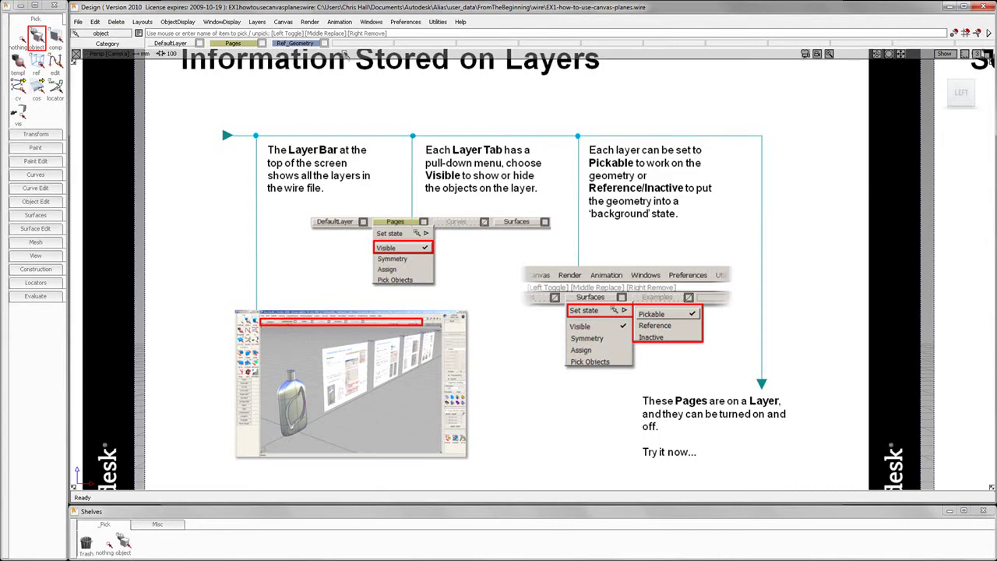
pyautogui.rightClick(235, 44)
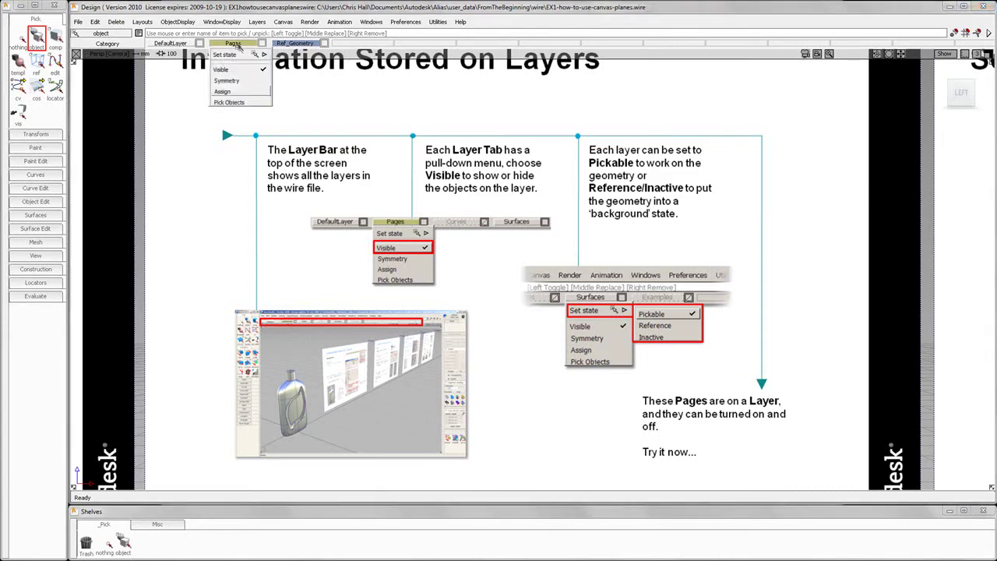
pyautogui.click(234, 70)
pyautogui.rightClick(235, 44)
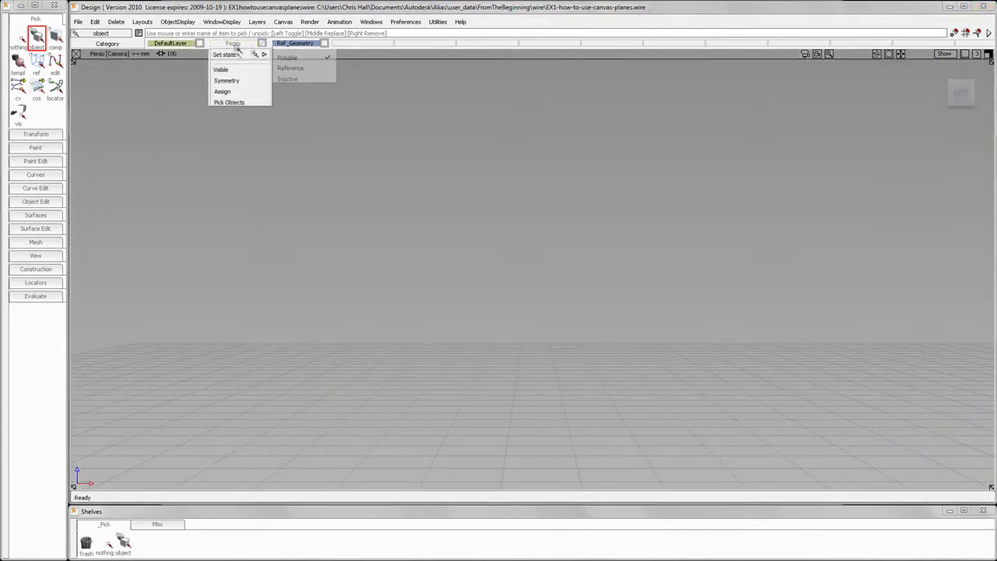
pyautogui.click(238, 69)
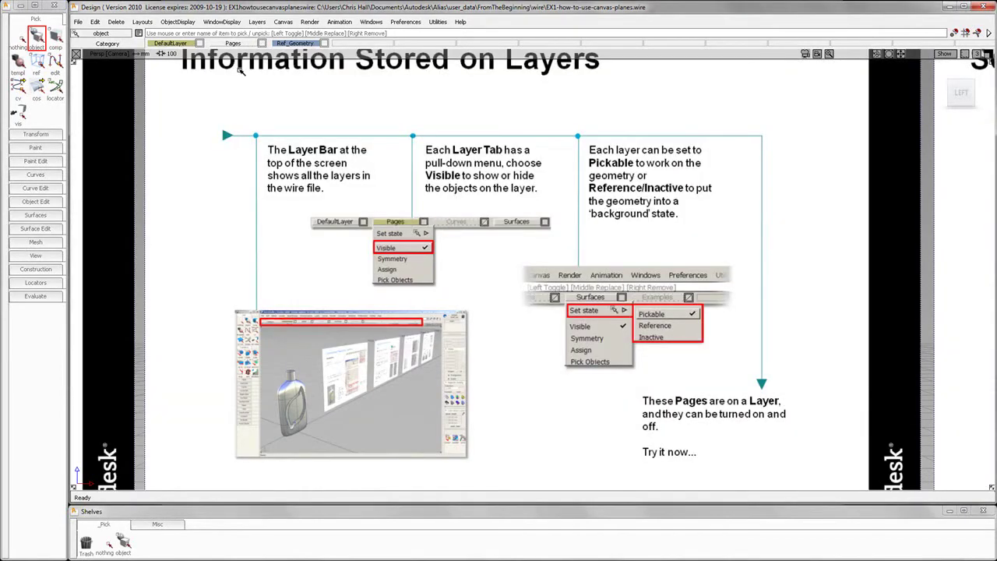
# Inspect the Ref_Geometry layer menu and the Pages layer's state choices.
pyautogui.rightClick(300, 45)
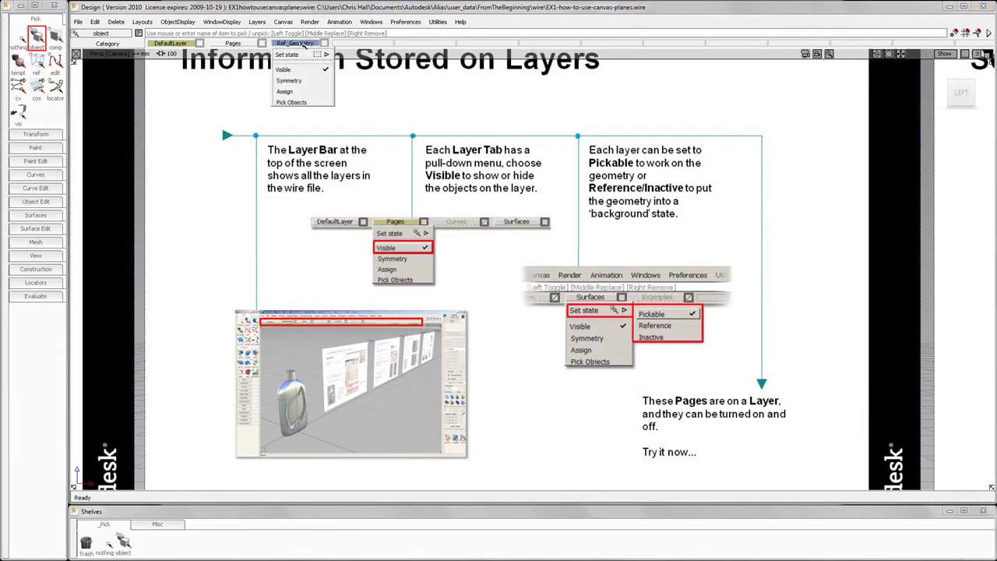
pyautogui.click(281, 44)
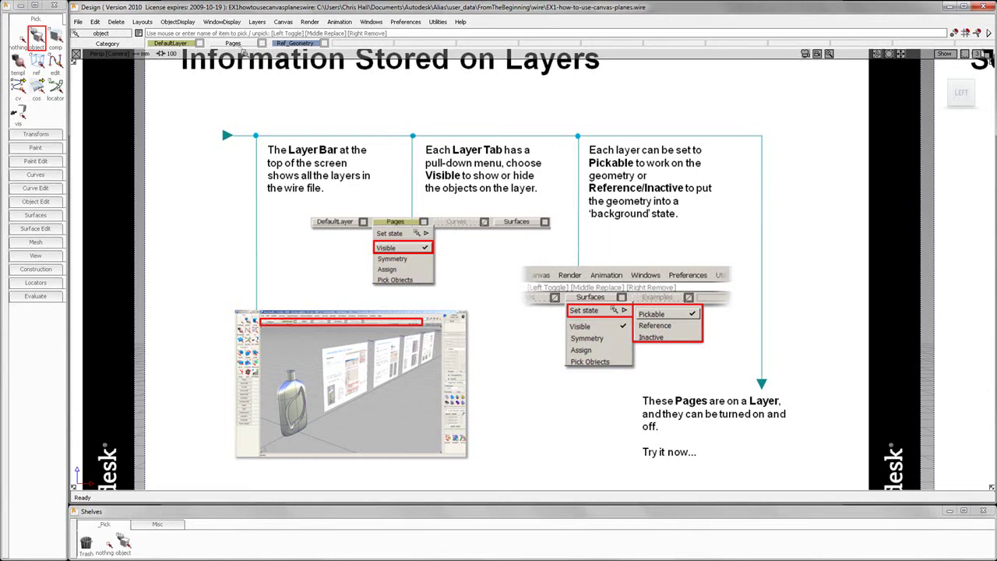
pyautogui.click(234, 44)
pyautogui.moveTo(253, 55)
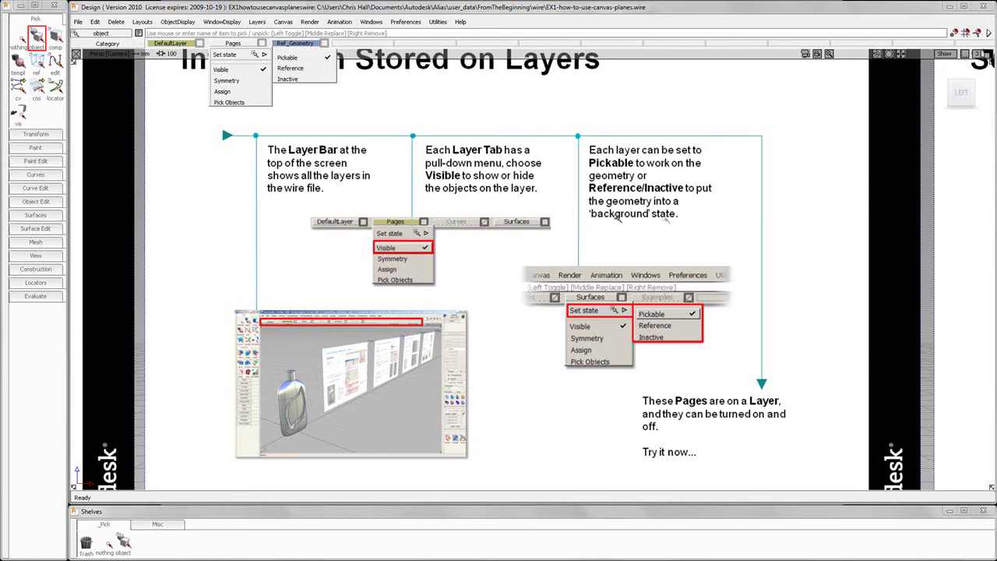
pyautogui.click(667, 221)
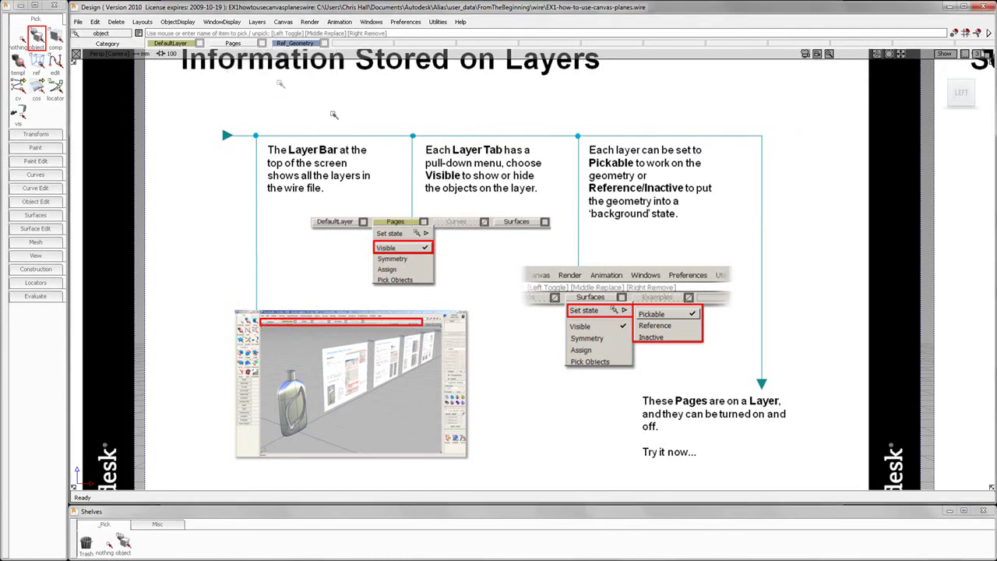
# Hide and re-show the Pages layer once more, then page down to the Hotkeys setup page.
pyautogui.click(236, 44)
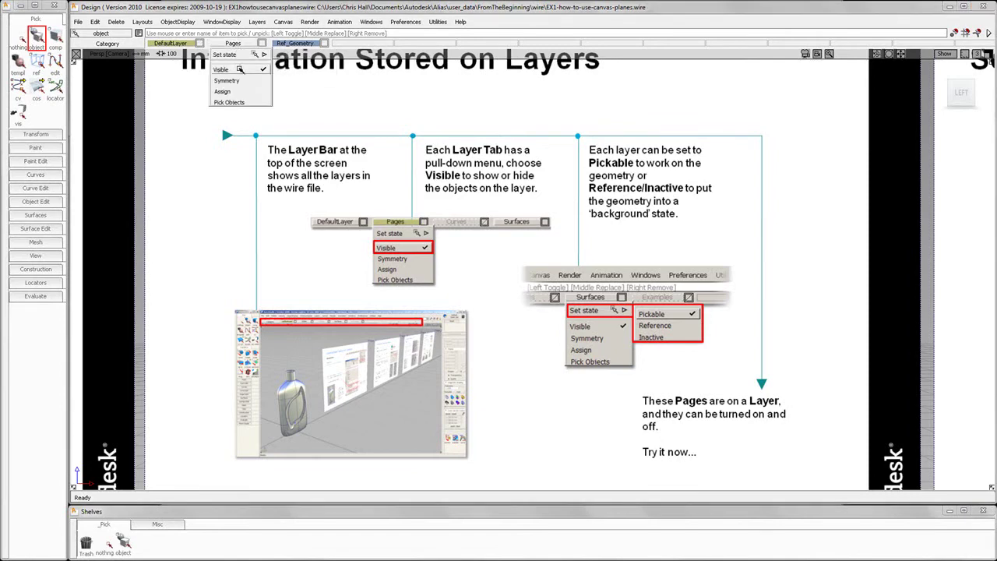
pyautogui.click(240, 69)
pyautogui.click(238, 45)
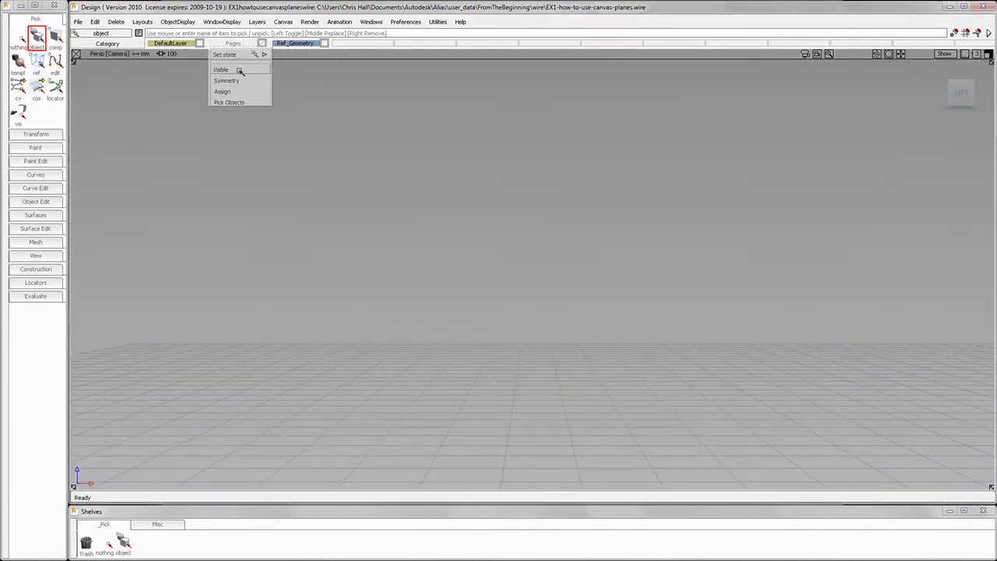
pyautogui.click(240, 70)
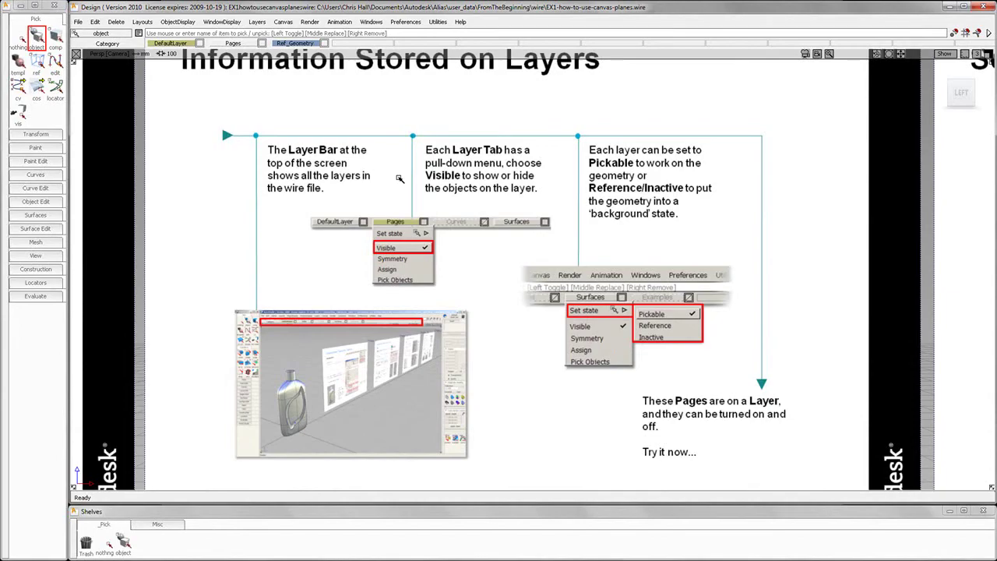
pyautogui.press('pagedown')
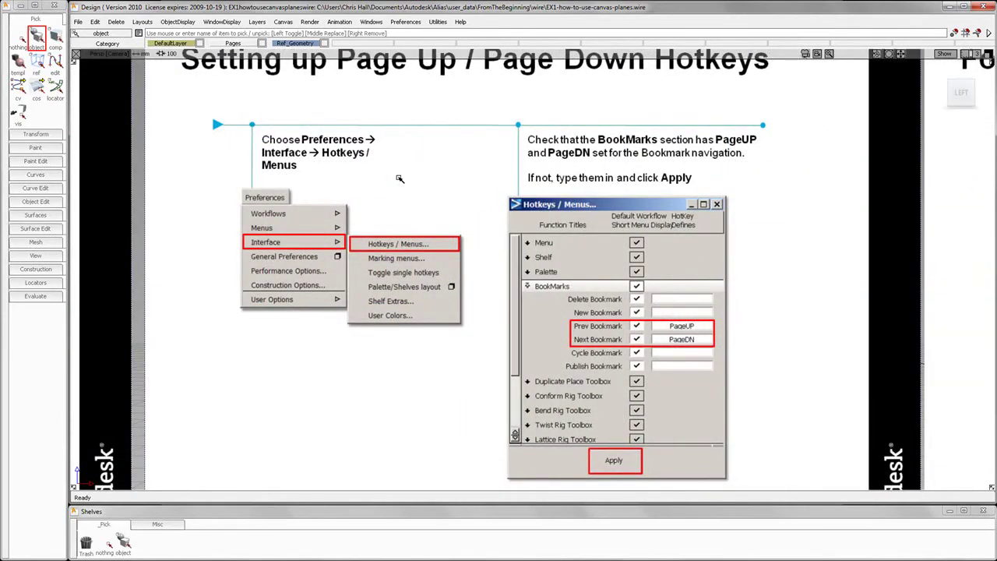
# Page down to the Full Screen Mode page, dolly out, and show the Layouts menu's Full Screen option.
pyautogui.press('pagedown')
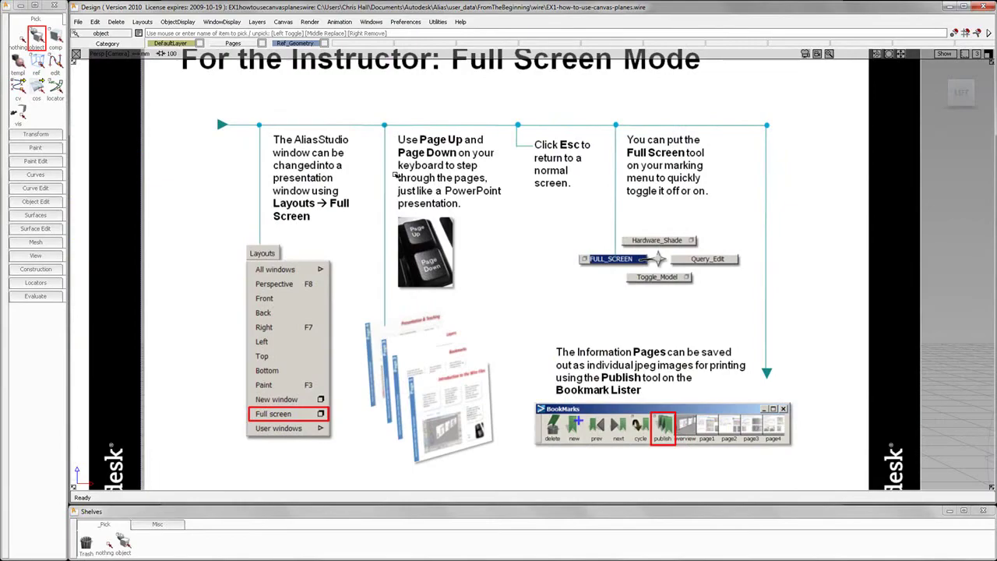
pyautogui.keyDown('alt'); pyautogui.keyDown('shift'); pyautogui.moveTo(569, 128); pyautogui.dragTo(527, 134, button='right'); pyautogui.keyUp('shift'); pyautogui.keyUp('alt')
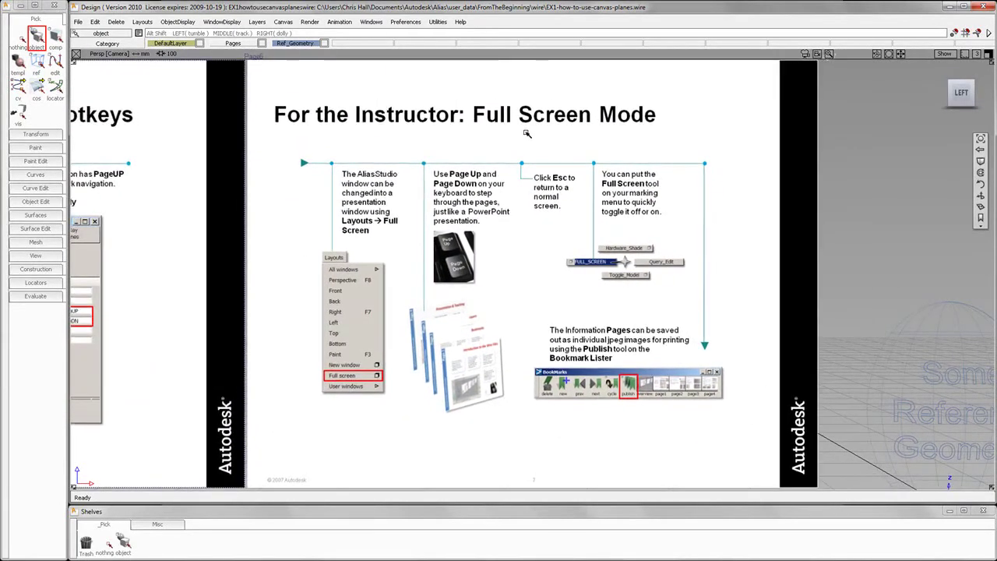
pyautogui.click(142, 22)
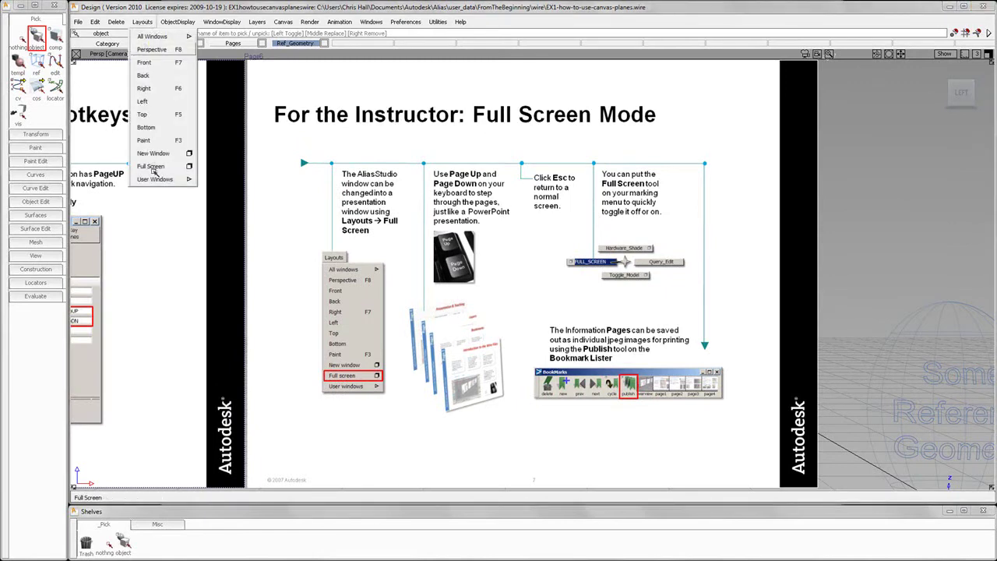